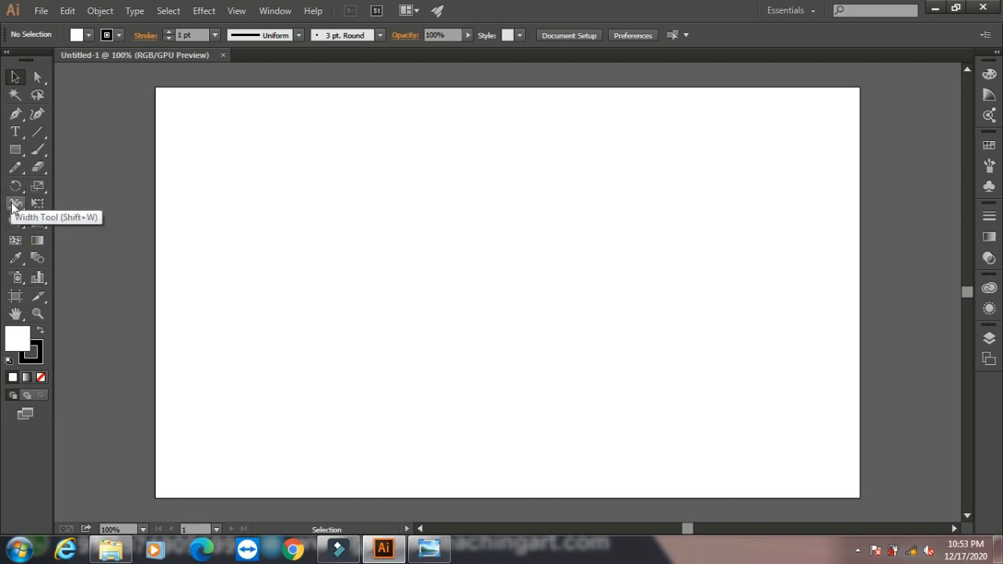
Step: Tear off the Width tool group as a floating palette and draw a large bright red rectangle on the artboard
{"action": "left_click_drag", "start_coordinate": [13, 208], "coordinate": [156, 249]}
{"action": "left_click_drag", "start_coordinate": [76, 212], "coordinate": [117, 167]}
{"action": "left_click", "coordinate": [15, 149]}
{"action": "left_click_drag", "start_coordinate": [298, 169], "coordinate": [619, 375]}
{"action": "double_click", "coordinate": [20, 339]}
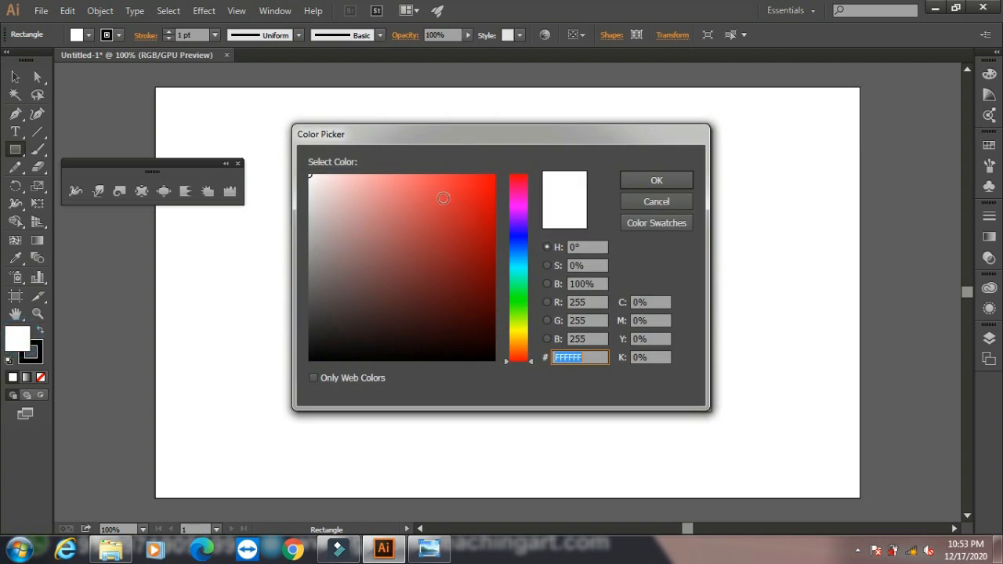
{"action": "left_click", "coordinate": [481, 195]}
{"action": "left_click", "coordinate": [639, 177]}
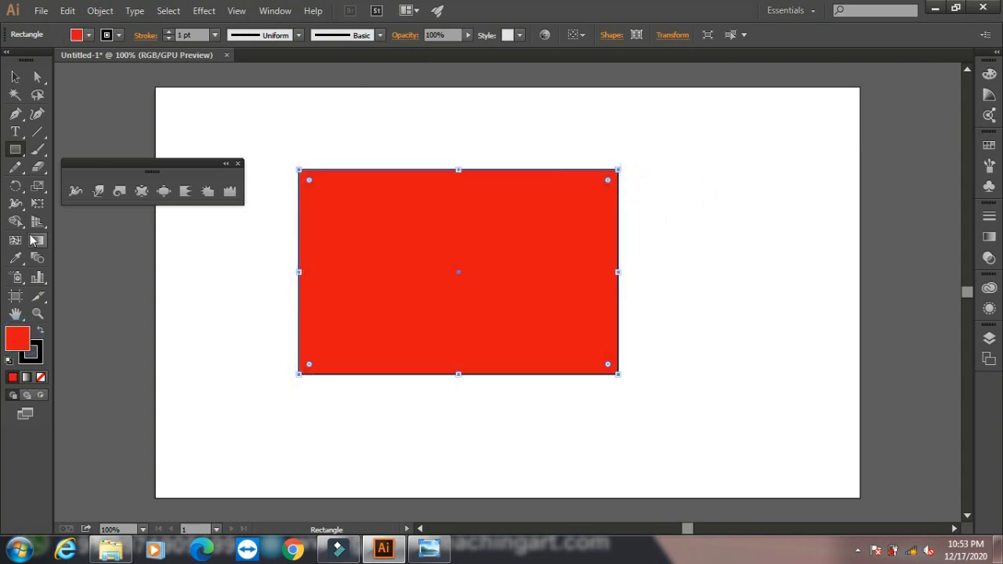
Step: Widen the rectangle's stroke at its upper-left corner to about 107 pt with the Width tool
{"action": "left_click", "coordinate": [75, 192]}
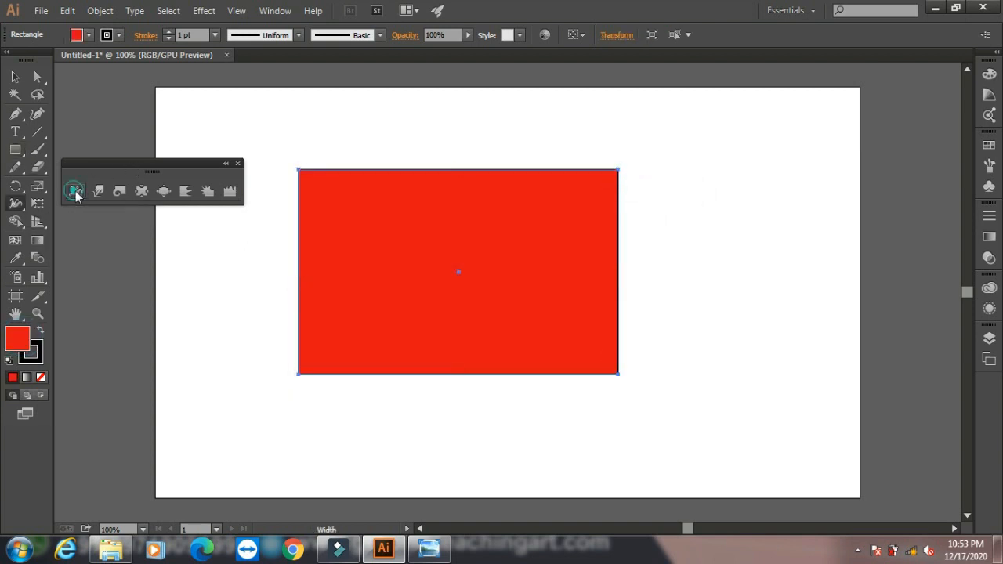
{"action": "left_click", "coordinate": [300, 169]}
{"action": "left_click_drag", "start_coordinate": [309, 184], "coordinate": [325, 199]}
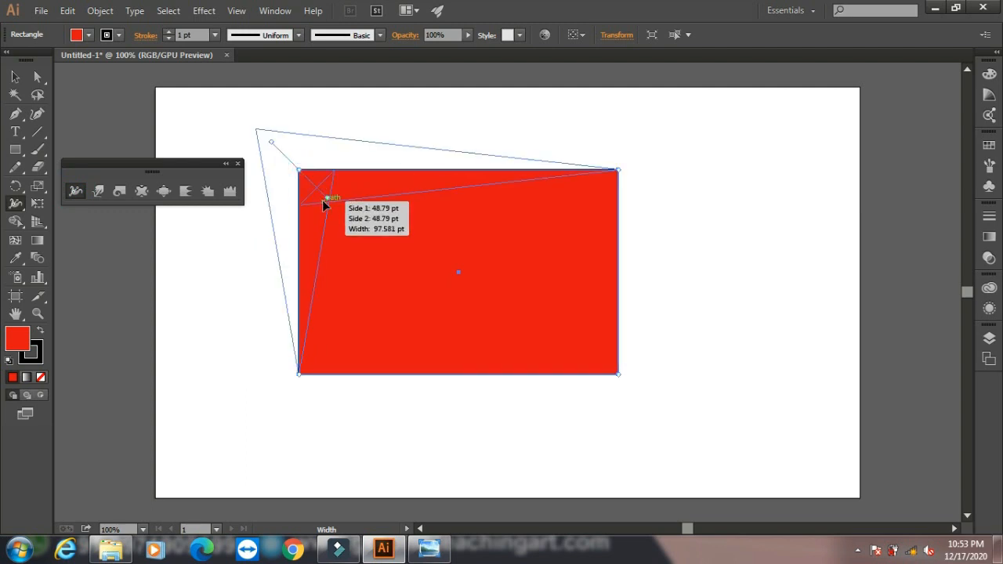
Step: Apply variable width profiles to the rectangle's stroke in turn: the double bulge, the triangle and the teardrop taper
{"action": "left_click", "coordinate": [300, 36]}
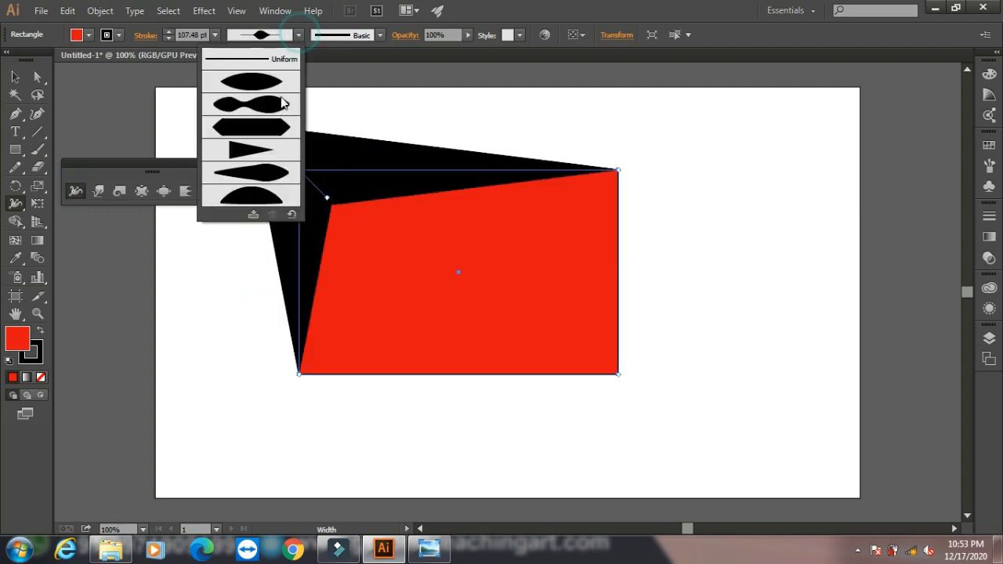
{"action": "left_click", "coordinate": [273, 100]}
{"action": "left_click", "coordinate": [300, 37]}
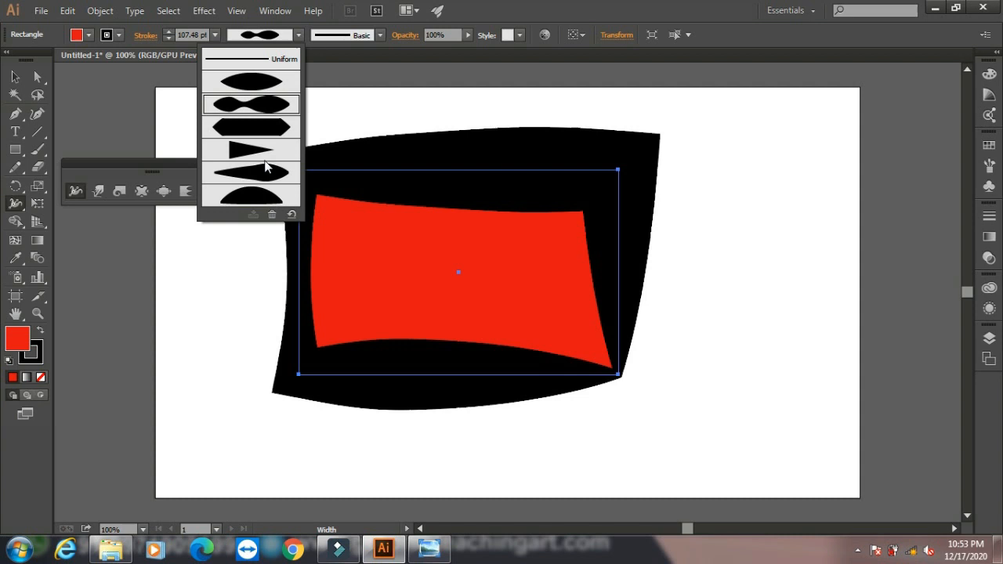
{"action": "left_click", "coordinate": [264, 149]}
{"action": "left_click", "coordinate": [298, 36]}
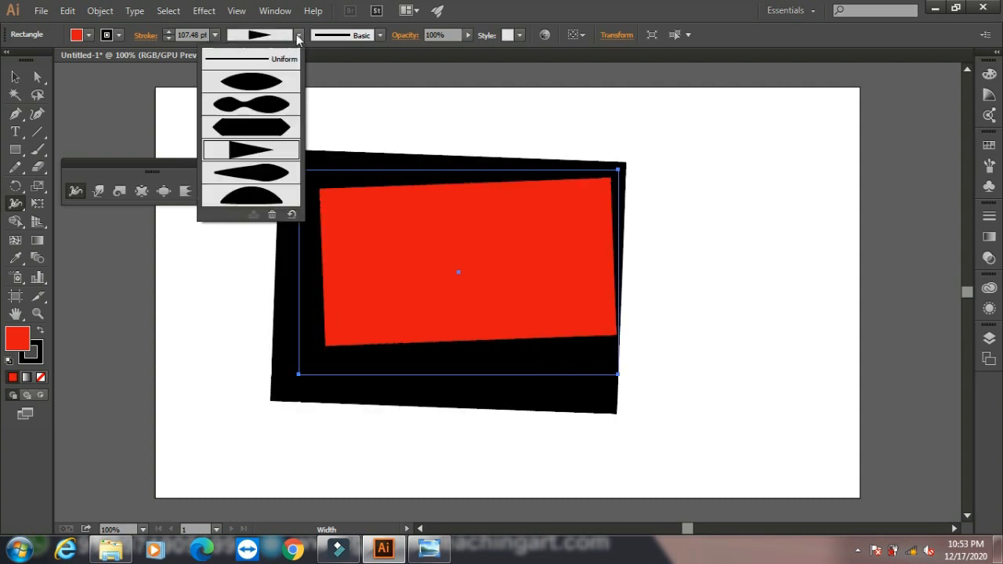
{"action": "left_click", "coordinate": [263, 174]}
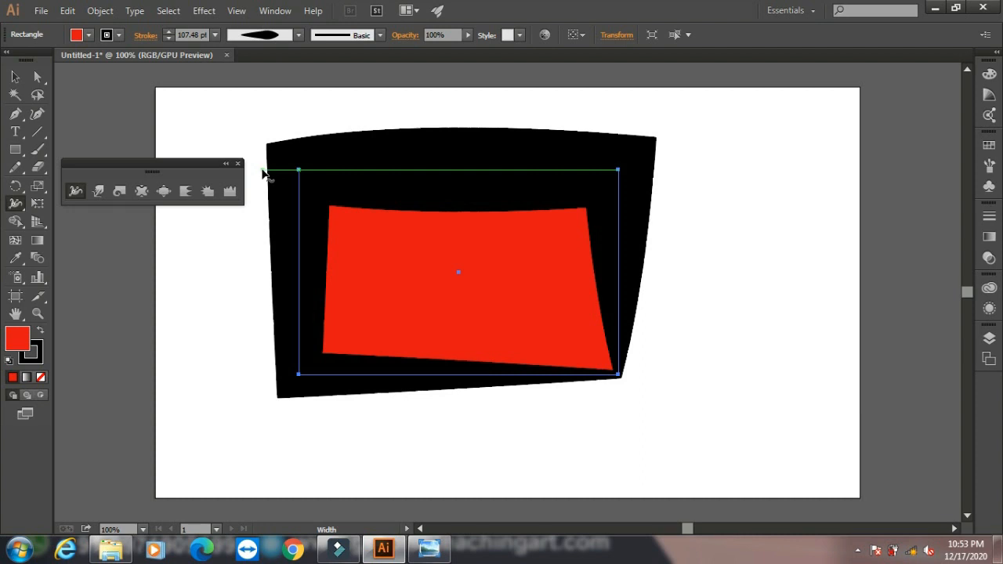
Step: Set the rectangle's stroke weight to 0.75 pt, 4 pt and finally 8 pt
{"action": "left_click", "coordinate": [214, 34]}
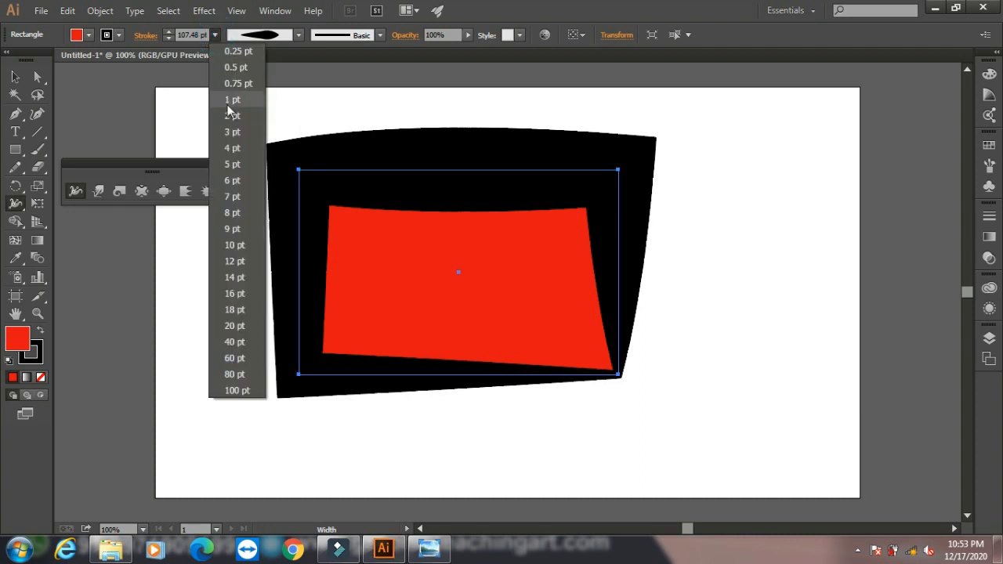
{"action": "left_click", "coordinate": [240, 88]}
{"action": "left_click", "coordinate": [215, 35]}
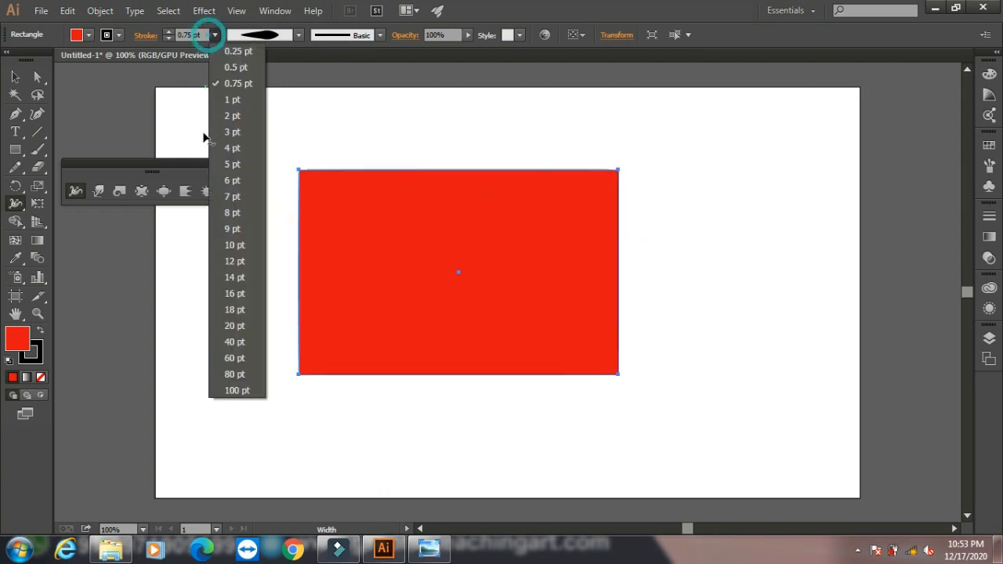
{"action": "left_click", "coordinate": [230, 155]}
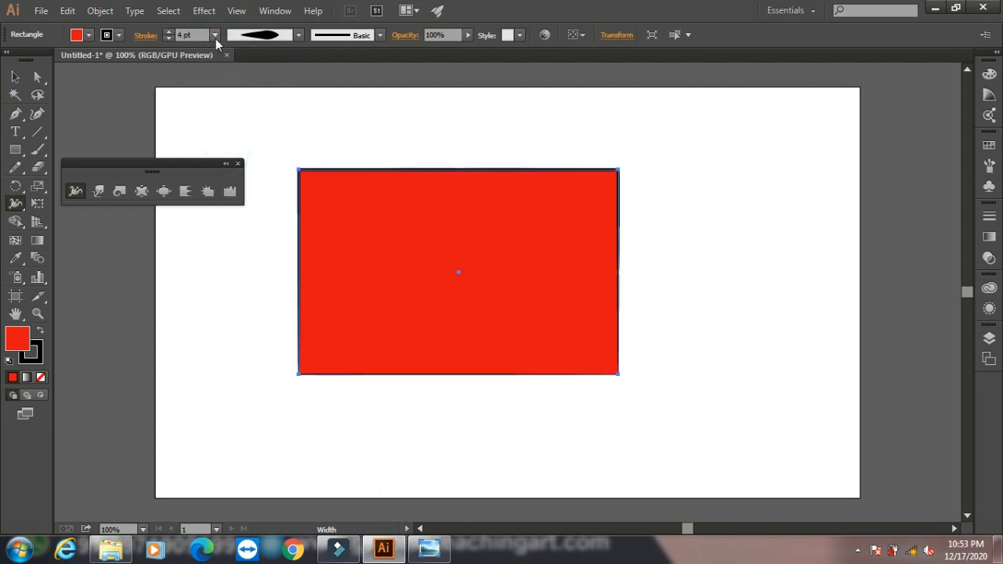
{"action": "left_click", "coordinate": [215, 35]}
{"action": "left_click", "coordinate": [233, 224]}
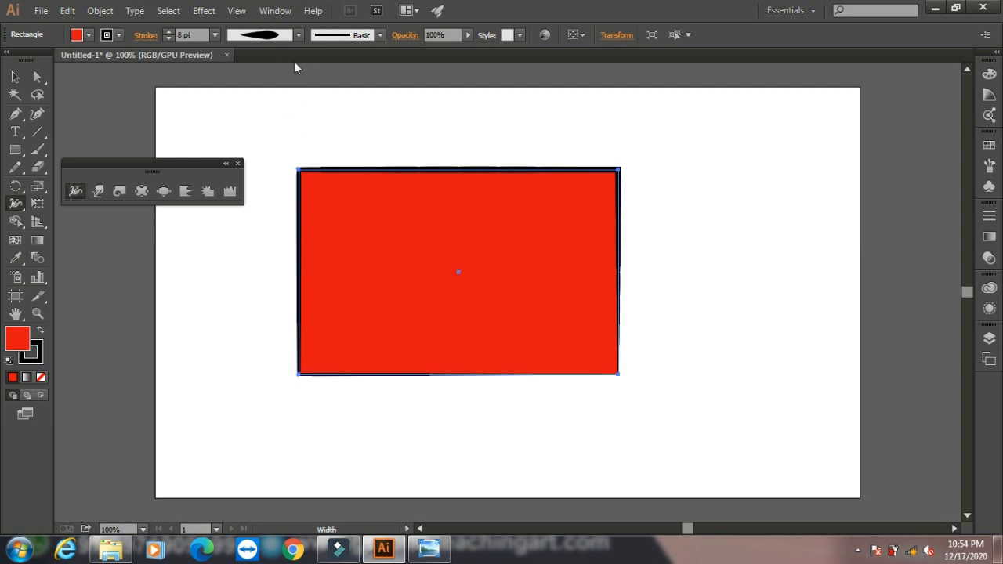
Step: Remove the rectangle's stroke and make its red fill the active colour
{"action": "left_click", "coordinate": [298, 35]}
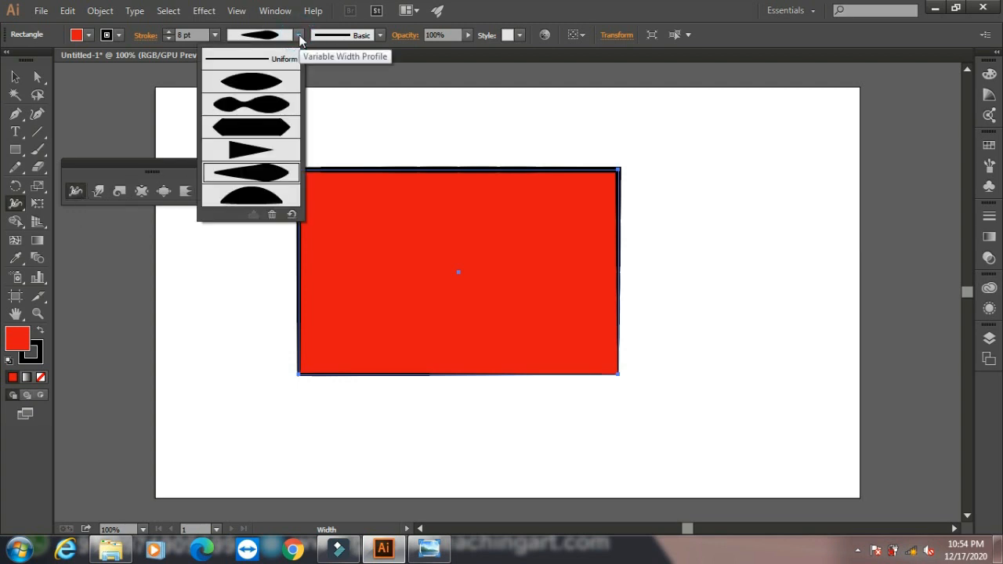
{"action": "left_click", "coordinate": [299, 34]}
{"action": "left_click", "coordinate": [44, 347]}
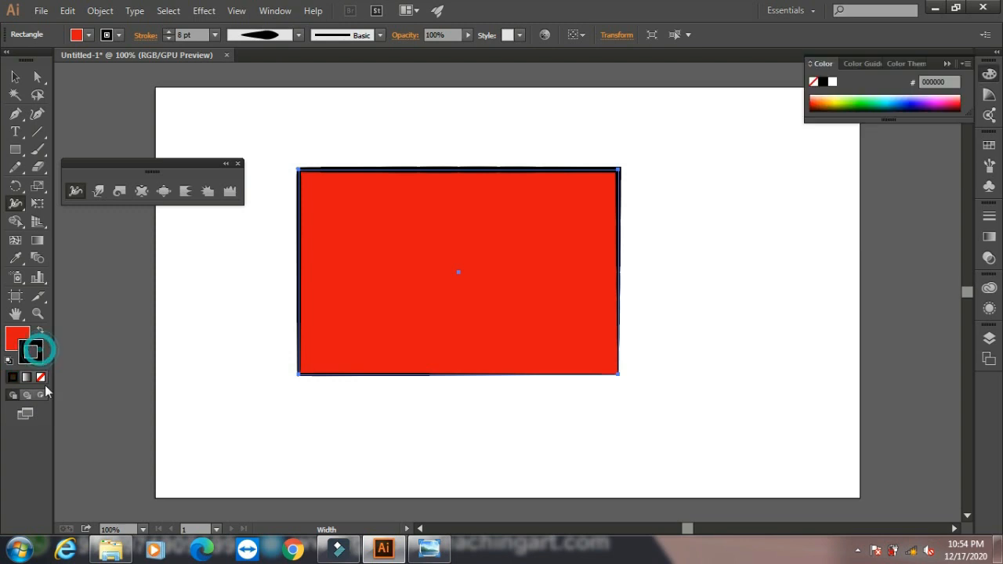
{"action": "left_click", "coordinate": [41, 378]}
{"action": "left_click", "coordinate": [17, 337]}
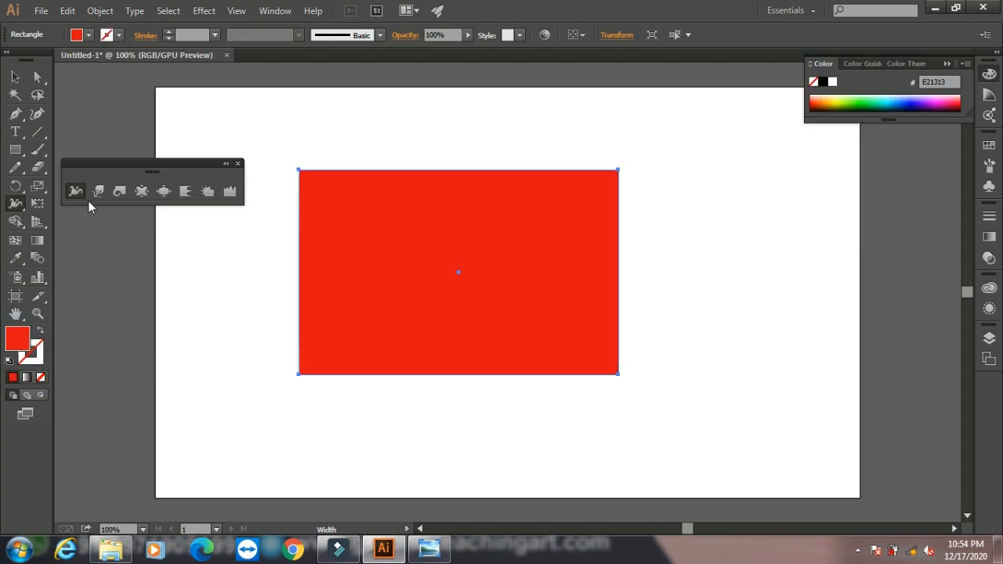
Step: Push the rectangle's upper-left and lower-left corners outward with the Warp tool
{"action": "left_click", "coordinate": [97, 191]}
{"action": "left_click_drag", "start_coordinate": [316, 186], "coordinate": [283, 156]}
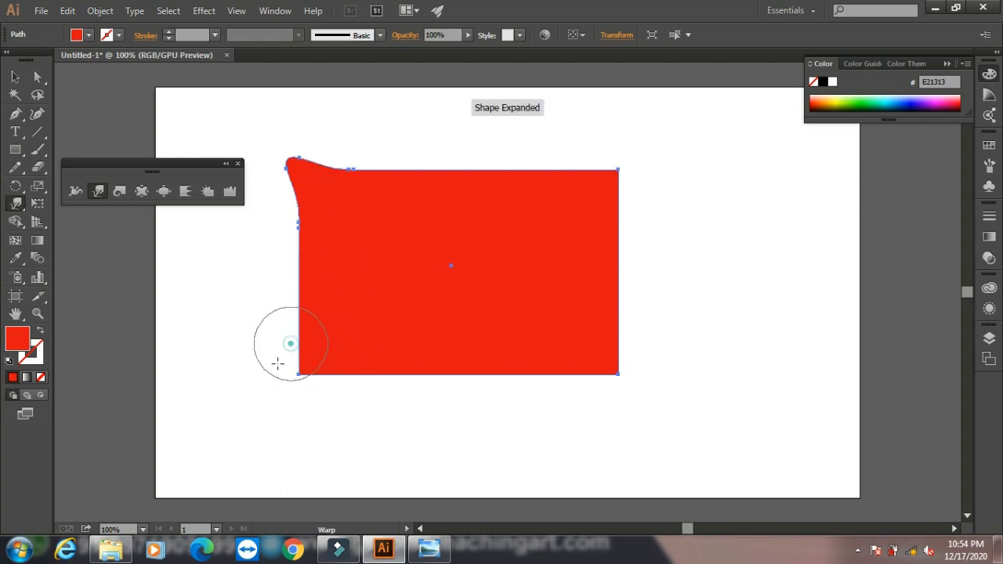
{"action": "left_click_drag", "start_coordinate": [289, 349], "coordinate": [247, 414]}
Step: Curl the rectangle's top edge into three wave-like swirls with the Twirl tool
{"action": "left_click", "coordinate": [119, 191]}
{"action": "left_click_drag", "start_coordinate": [386, 166], "coordinate": [387, 165]}
{"action": "left_click_drag", "start_coordinate": [480, 168], "coordinate": [480, 168]}
{"action": "left_click_drag", "start_coordinate": [566, 172], "coordinate": [566, 169]}
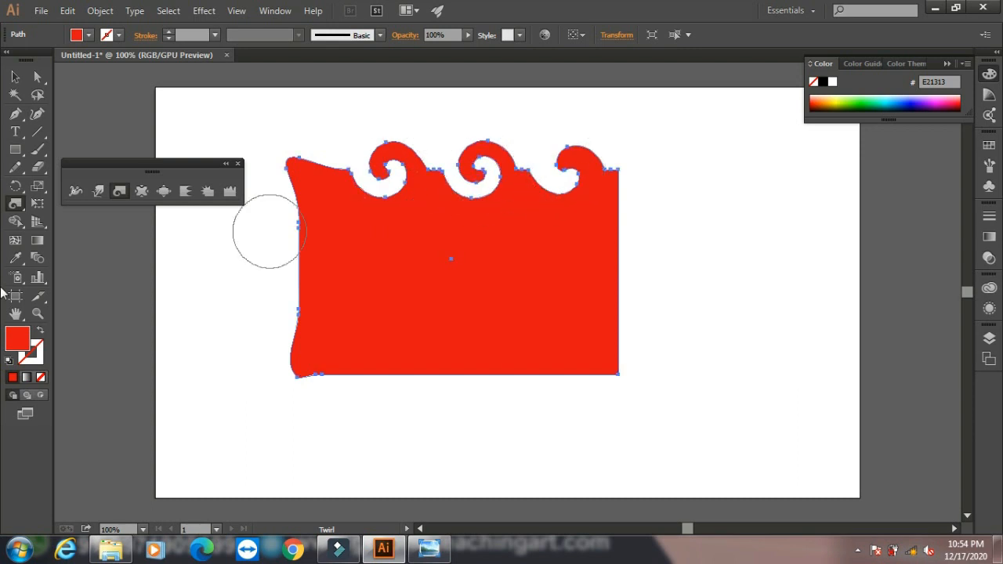
Step: Pucker the middle of the shape's left edge outward and bloat a rounded bulge on its bottom edge
{"action": "left_click", "coordinate": [141, 190]}
{"action": "left_click_drag", "start_coordinate": [311, 247], "coordinate": [275, 245]}
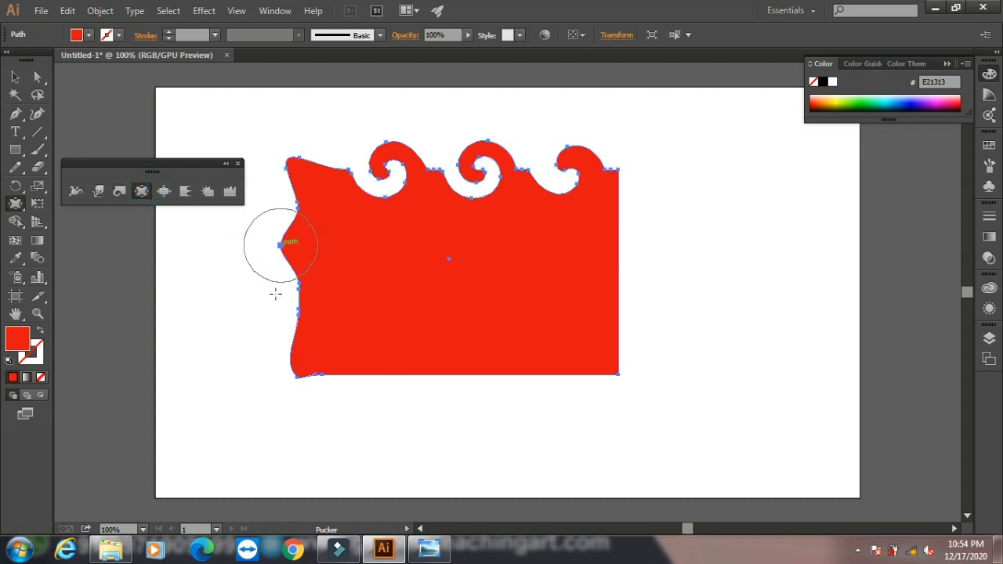
{"action": "left_click", "coordinate": [166, 191]}
{"action": "left_click_drag", "start_coordinate": [352, 347], "coordinate": [363, 397]}
Step: Scallop the middle of the shape's bottom edge and apply the Crystallize tool to its right edge
{"action": "left_click", "coordinate": [185, 191]}
{"action": "mouse_move", "coordinate": [453, 392]}
{"action": "left_mouse_down"}
{"action": "mouse_move", "coordinate": [520, 402]}
{"action": "mouse_move", "coordinate": [526, 414]}
{"action": "left_mouse_up"}
{"action": "left_click", "coordinate": [208, 192]}
{"action": "left_click_drag", "start_coordinate": [622, 277], "coordinate": [690, 252]}
Step: Wrinkle the shape's bottom edge near the right corner and check the Wrinkle tool's options without changing them
{"action": "left_click", "coordinate": [229, 191]}
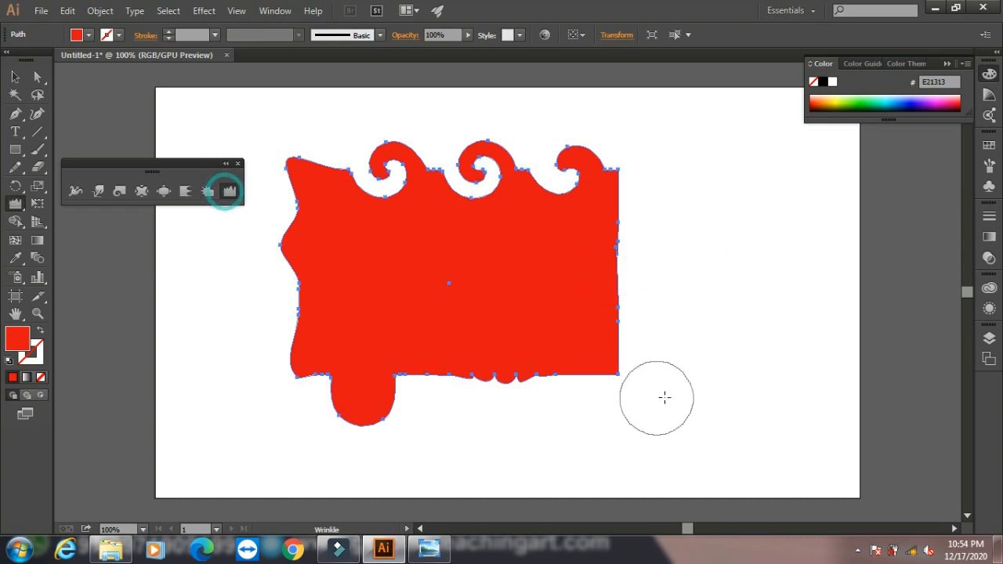
{"action": "left_click_drag", "start_coordinate": [589, 377], "coordinate": [608, 419]}
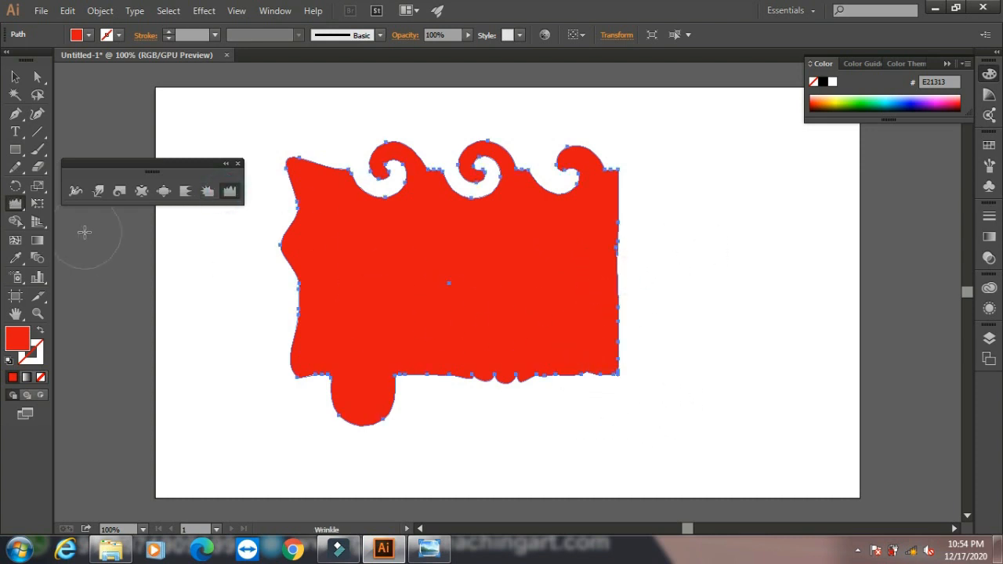
{"action": "double_click", "coordinate": [230, 192]}
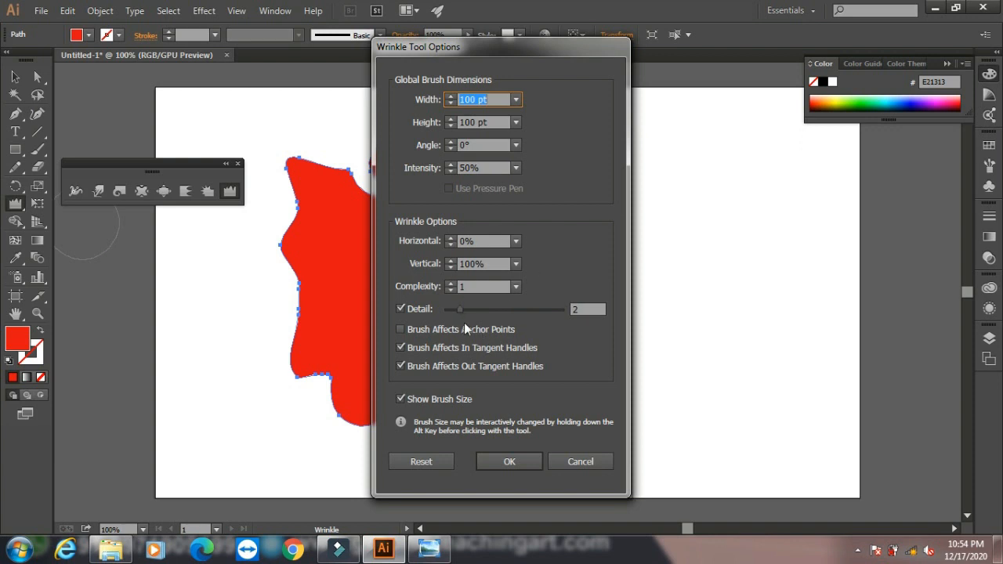
{"action": "left_click", "coordinate": [593, 462]}
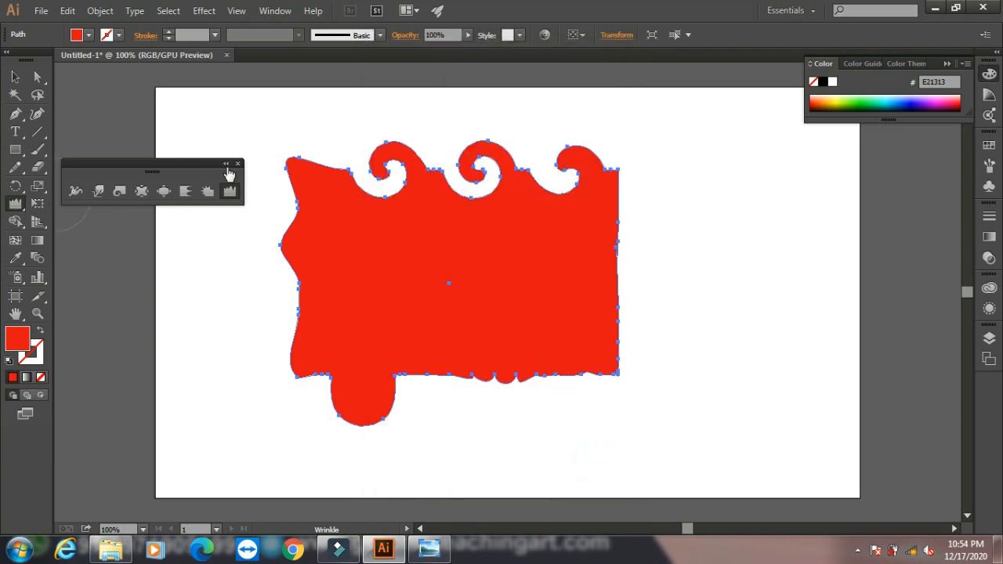
{"action": "left_click", "coordinate": [238, 164]}
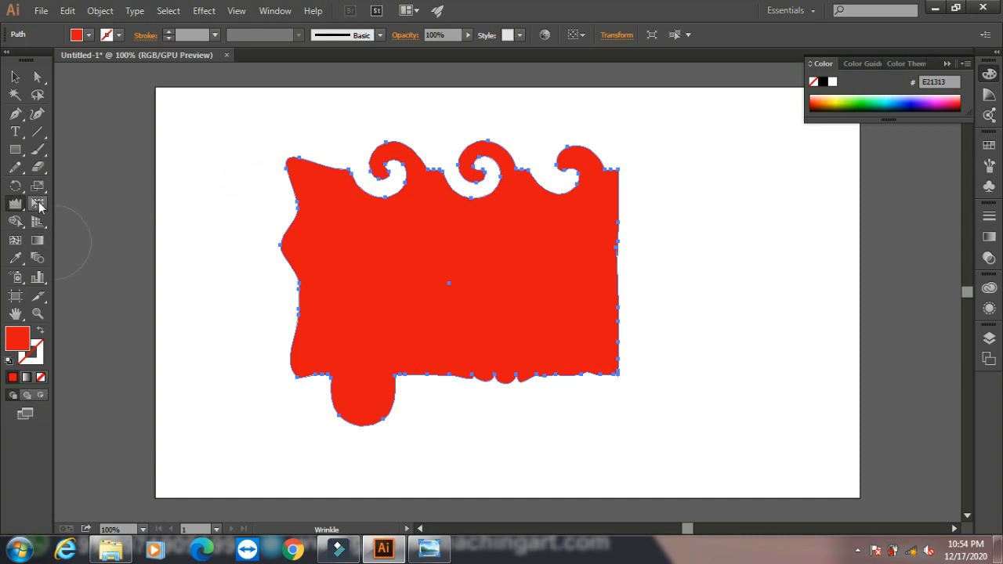
Step: Shrink the shape slightly and rotate it by a small angle with Free Transform
{"action": "left_click", "coordinate": [37, 203]}
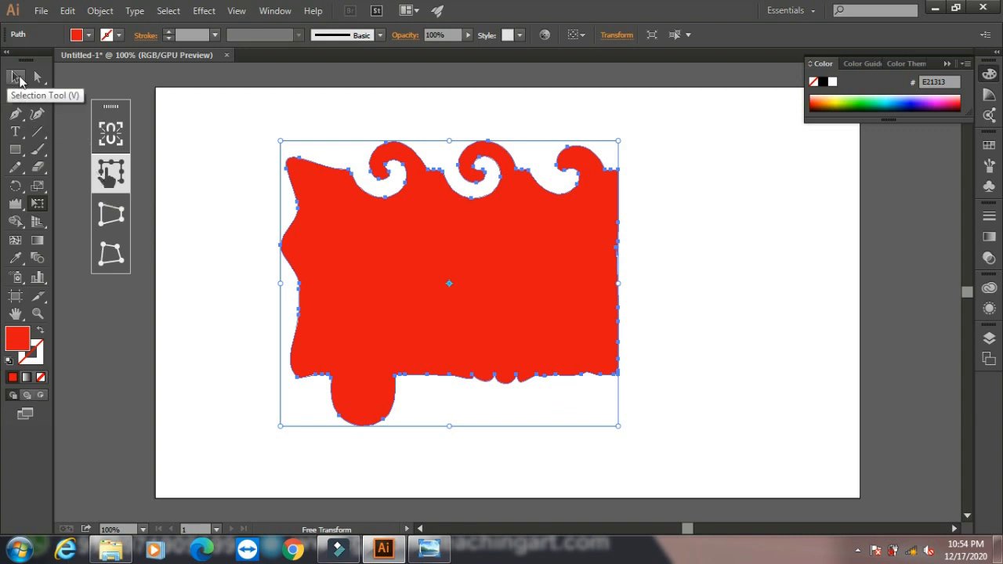
{"action": "left_click", "coordinate": [109, 177]}
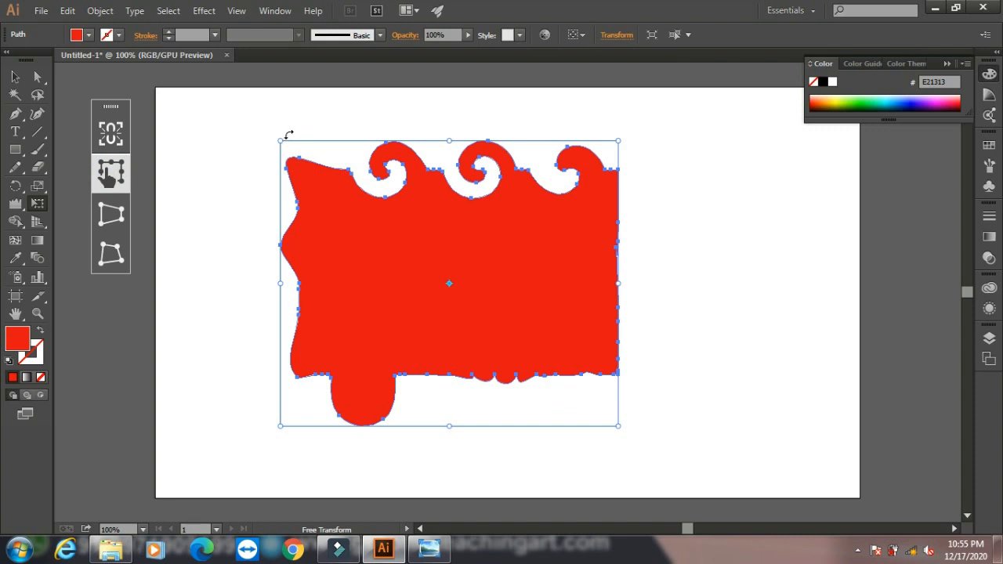
{"action": "mouse_move", "coordinate": [281, 140]}
{"action": "left_mouse_down"}
{"action": "mouse_move", "coordinate": [359, 183]}
{"action": "mouse_move", "coordinate": [298, 148]}
{"action": "mouse_move", "coordinate": [272, 192]}
{"action": "mouse_move", "coordinate": [280, 137]}
{"action": "left_mouse_up"}
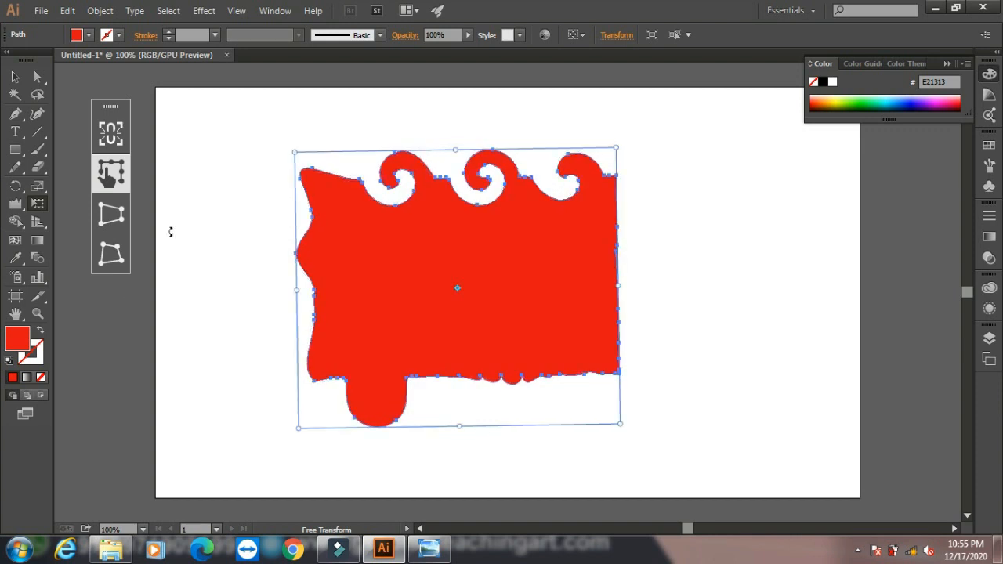
Step: Distort the shape by pulling its upper-right corner outward with Perspective Distort, and switch to Free Distort
{"action": "left_click", "coordinate": [120, 218]}
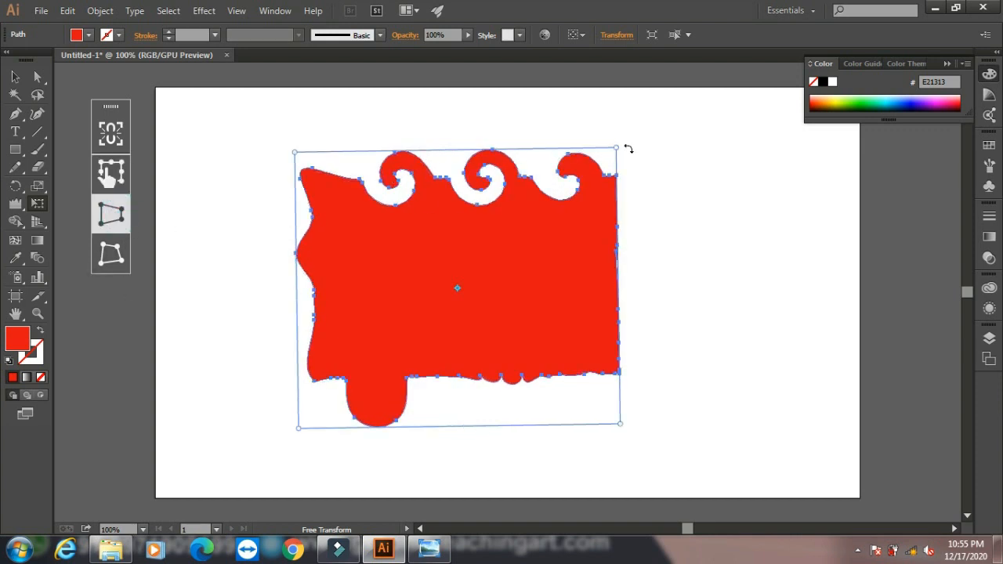
{"action": "left_click_drag", "start_coordinate": [618, 148], "coordinate": [690, 153]}
{"action": "left_click", "coordinate": [110, 256]}
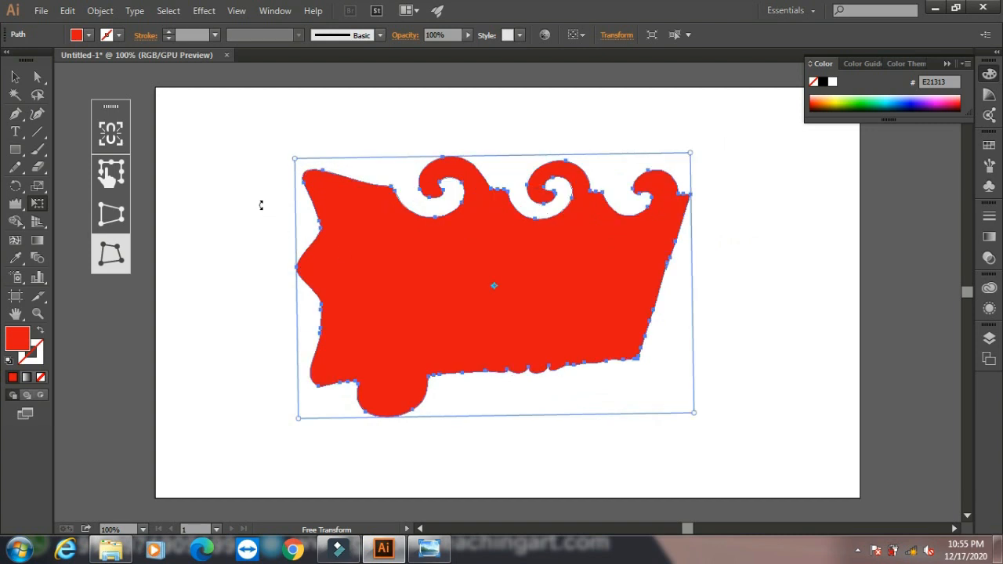
Step: Delete the distorted shape and draw three overlapping red bars: a horizontal one, a vertical one at its right end, and a horizontal one across the base
{"action": "left_click", "coordinate": [15, 76]}
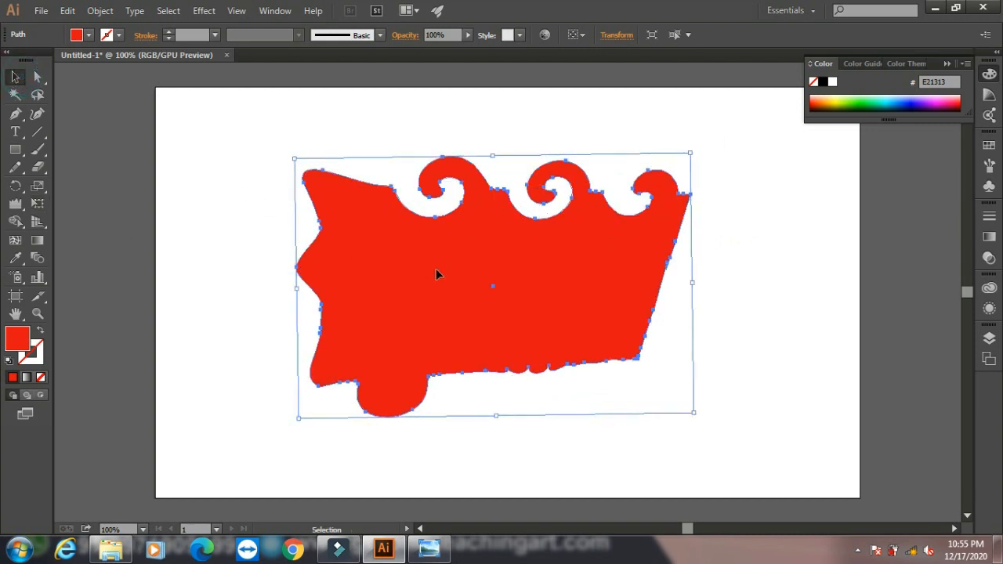
{"action": "key", "text": "Delete"}
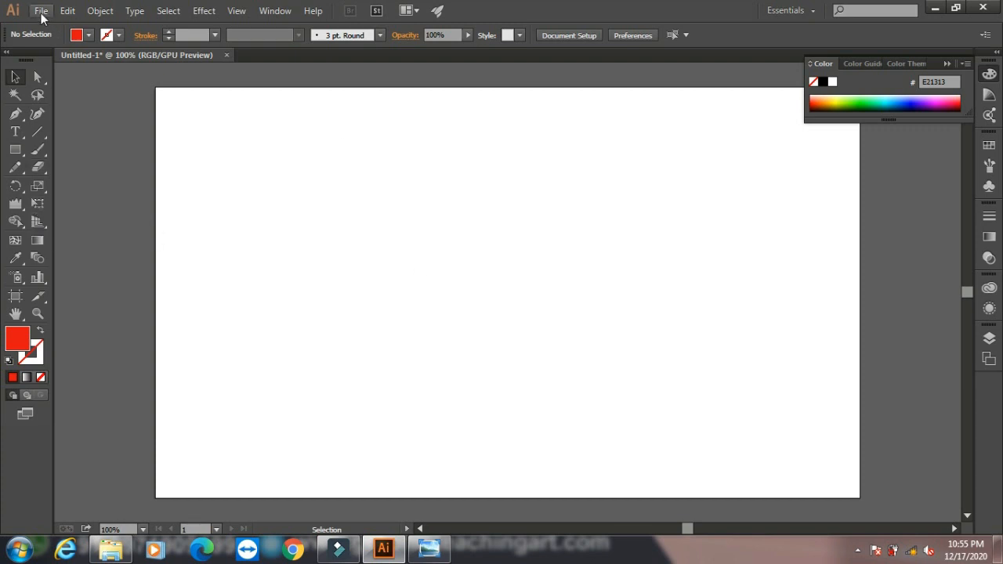
{"action": "left_click", "coordinate": [17, 148]}
{"action": "left_click_drag", "start_coordinate": [250, 155], "coordinate": [525, 201]}
{"action": "left_click", "coordinate": [428, 184]}
{"action": "left_click", "coordinate": [548, 301]}
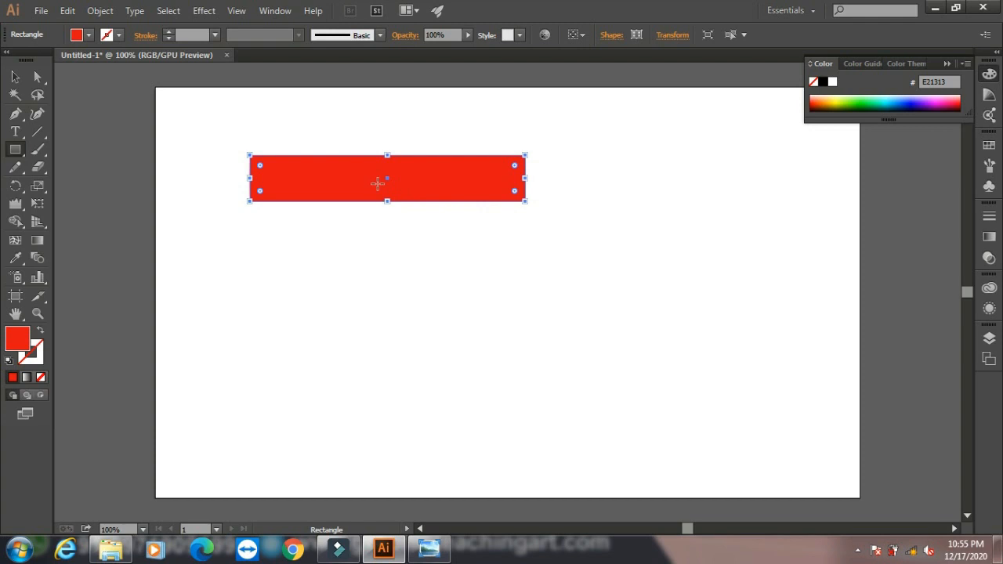
{"action": "mouse_move", "coordinate": [460, 156]}
{"action": "left_mouse_down"}
{"action": "mouse_move", "coordinate": [526, 340]}
{"action": "mouse_move", "coordinate": [525, 400]}
{"action": "left_mouse_up"}
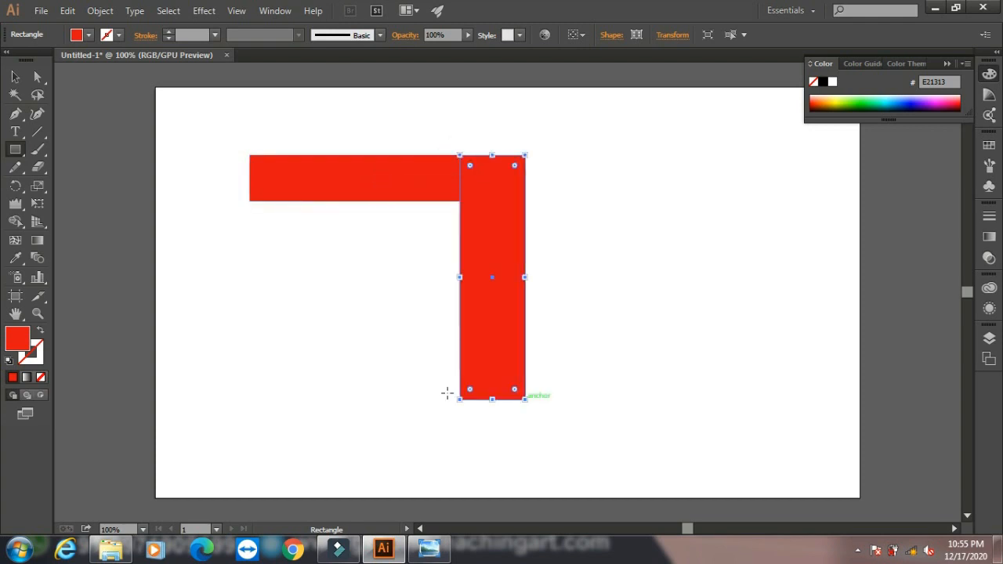
{"action": "mouse_move", "coordinate": [328, 376]}
{"action": "left_mouse_down"}
{"action": "mouse_move", "coordinate": [470, 426]}
{"action": "mouse_move", "coordinate": [638, 429]}
{"action": "left_mouse_up"}
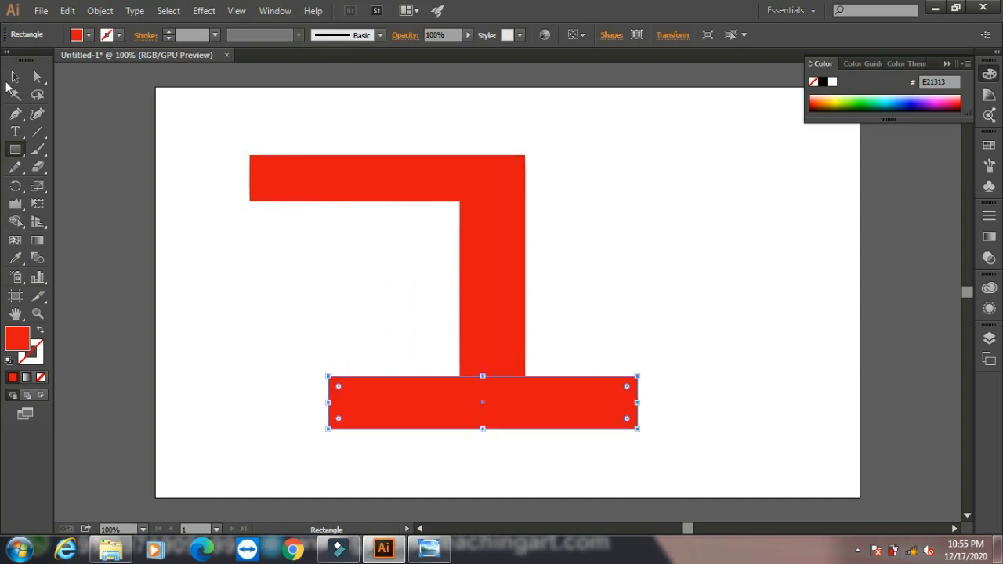
Step: Select all three bars, remove their fill and give them a solid red stroke
{"action": "left_click", "coordinate": [15, 76]}
{"action": "left_click_drag", "start_coordinate": [243, 132], "coordinate": [694, 457]}
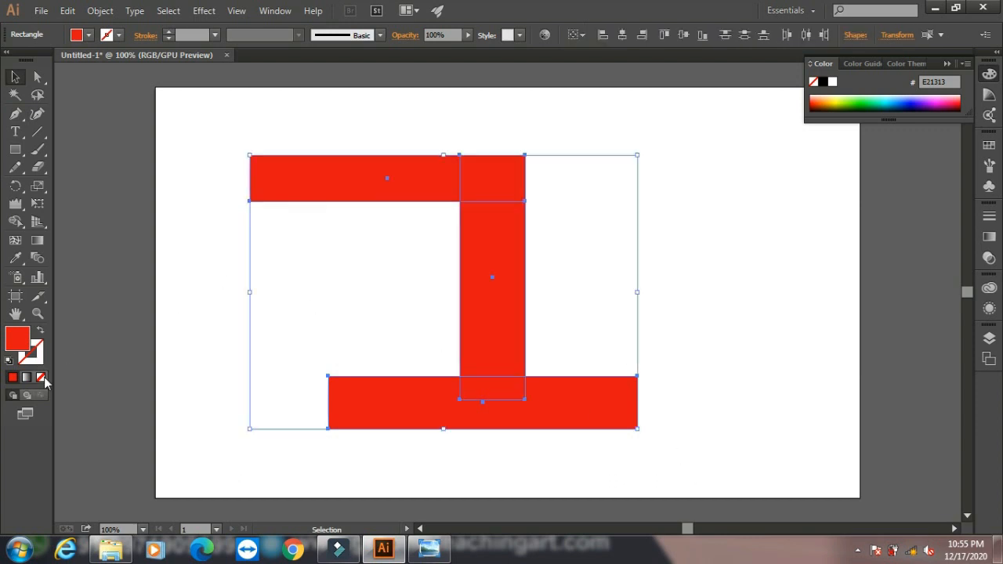
{"action": "left_click", "coordinate": [41, 377]}
{"action": "left_click", "coordinate": [33, 357]}
{"action": "left_click", "coordinate": [13, 378]}
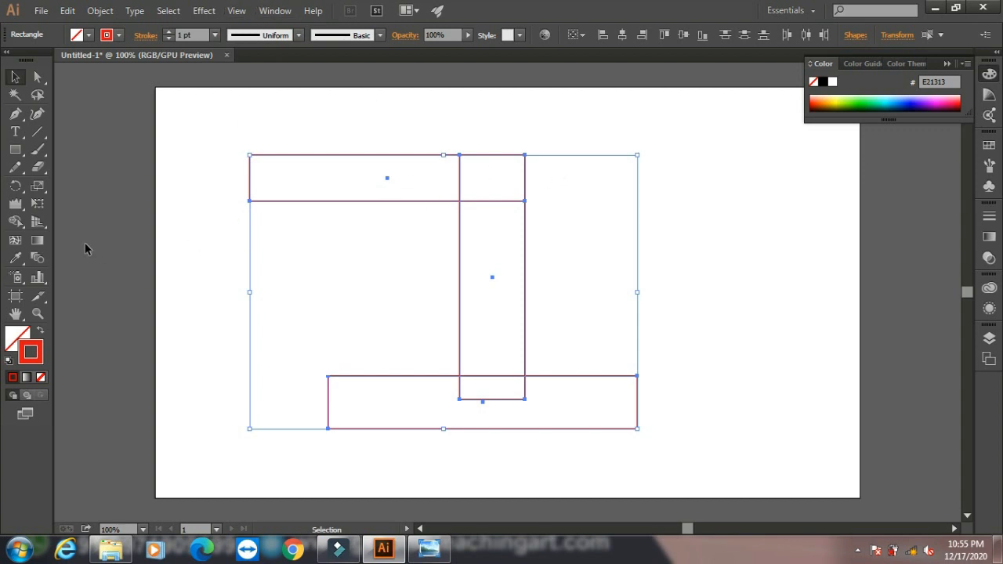
Step: Tear off the Shape Builder tool group as a floating palette and merge the three overlapping bars into one shape with Shape Builder
{"action": "left_click", "coordinate": [15, 221]}
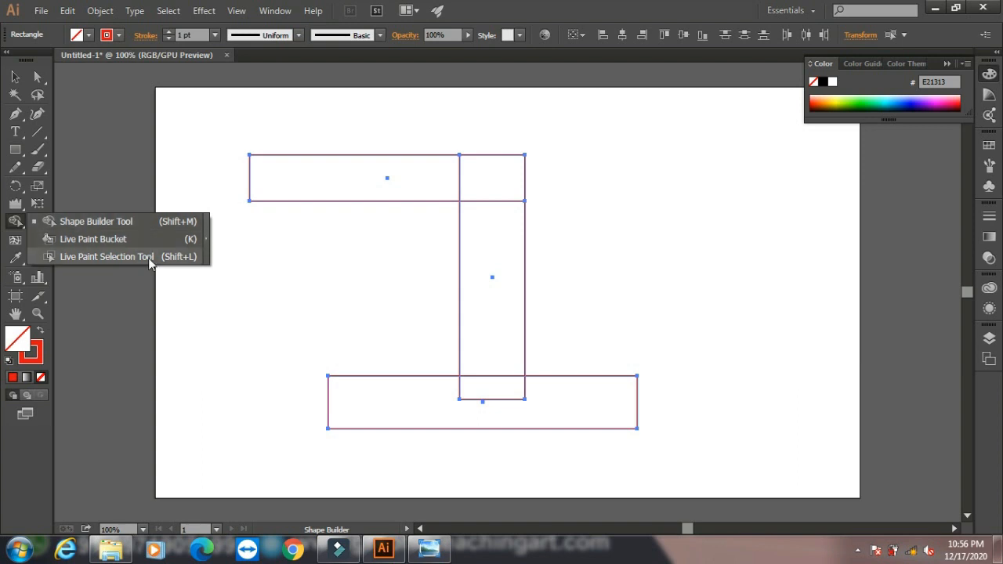
{"action": "left_click", "coordinate": [206, 239]}
{"action": "left_click_drag", "start_coordinate": [70, 236], "coordinate": [127, 127]}
{"action": "mouse_move", "coordinate": [426, 179]}
{"action": "left_mouse_down"}
{"action": "mouse_move", "coordinate": [486, 178]}
{"action": "mouse_move", "coordinate": [495, 407]}
{"action": "mouse_move", "coordinate": [525, 415]}
{"action": "left_mouse_up"}
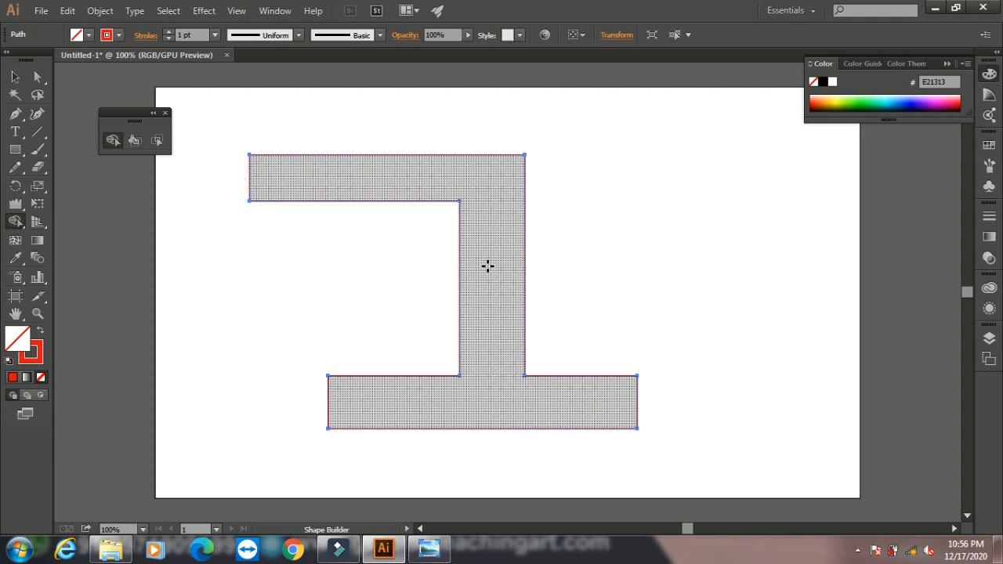
Step: Fill the merged shape with solid blue (0000FF) using the Live Paint Bucket
{"action": "left_click", "coordinate": [134, 140]}
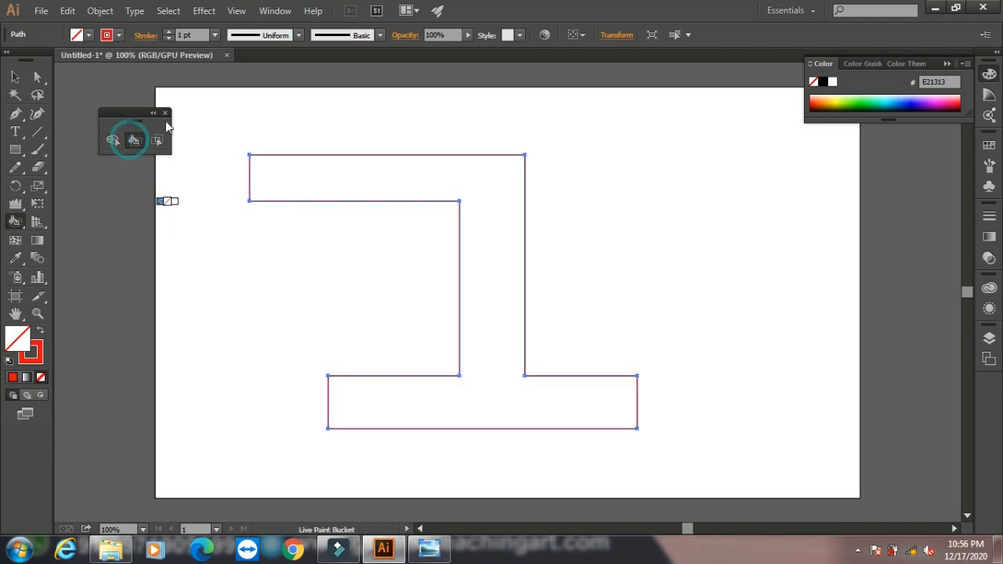
{"action": "left_click", "coordinate": [88, 35]}
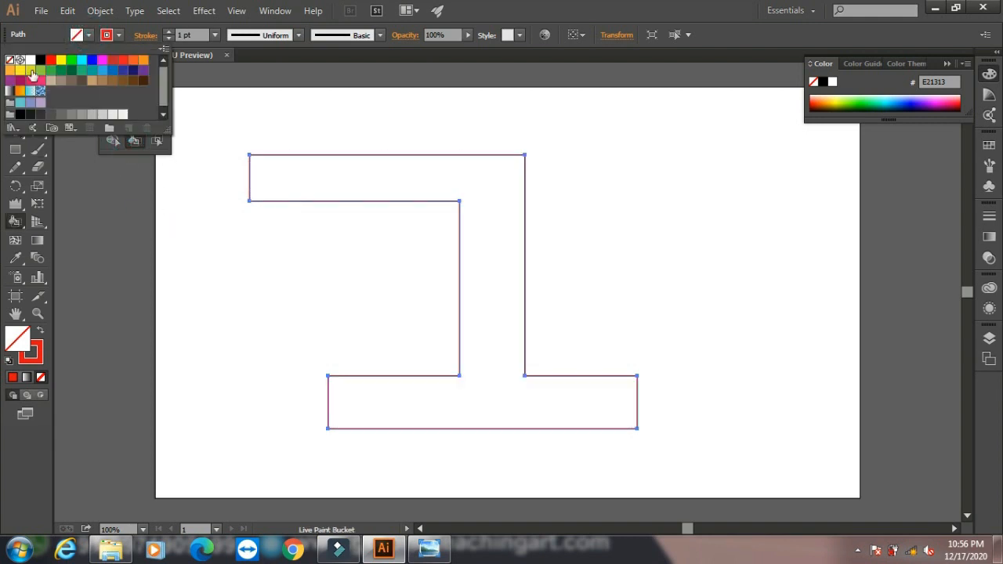
{"action": "left_click", "coordinate": [13, 130]}
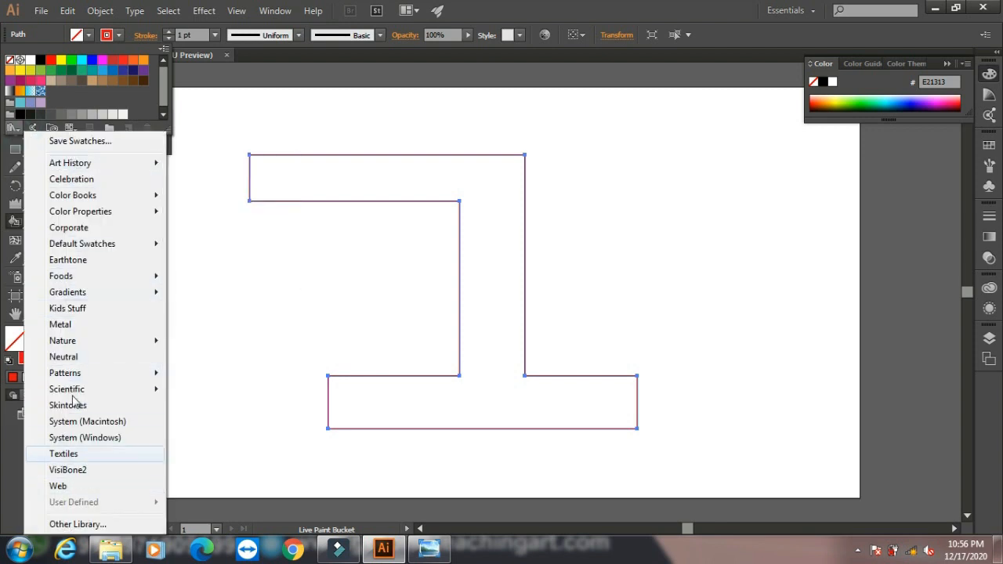
{"action": "left_click", "coordinate": [91, 61]}
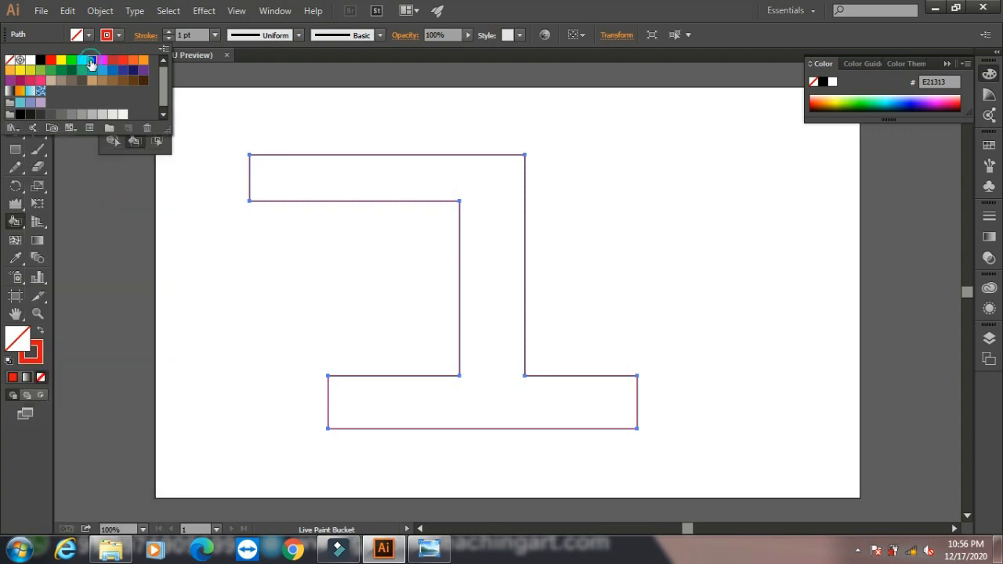
{"action": "left_click", "coordinate": [332, 179]}
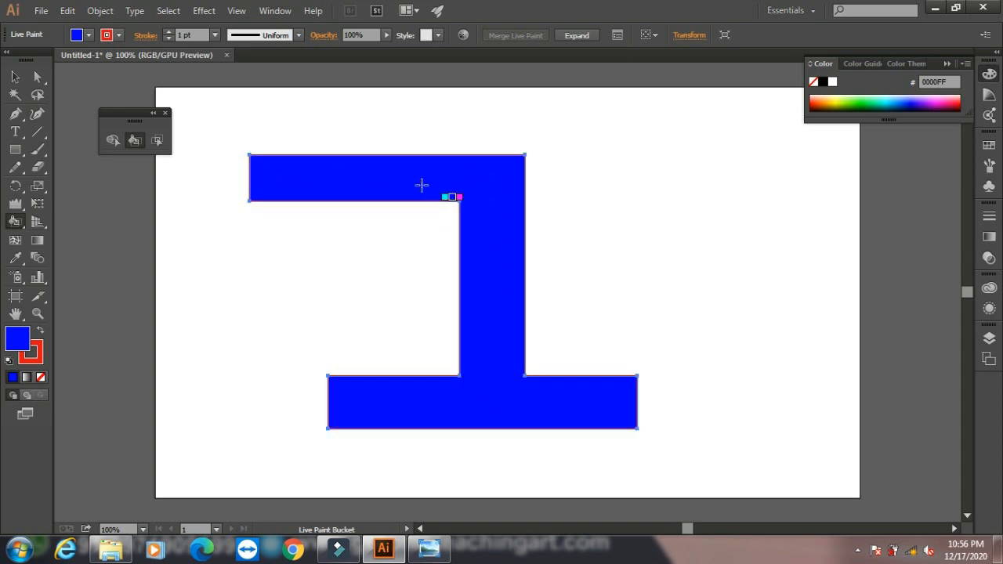
Step: Pick the blue face with Live Paint Selection, and delete the whole shape from the artboard
{"action": "left_click", "coordinate": [157, 141]}
{"action": "left_click", "coordinate": [348, 184]}
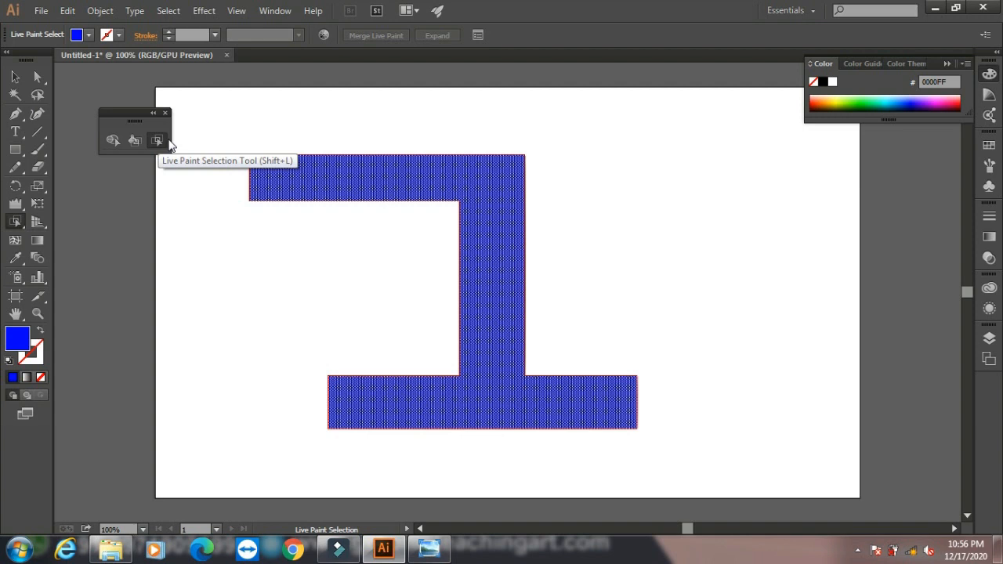
{"action": "left_click", "coordinate": [15, 77]}
{"action": "left_click", "coordinate": [422, 197]}
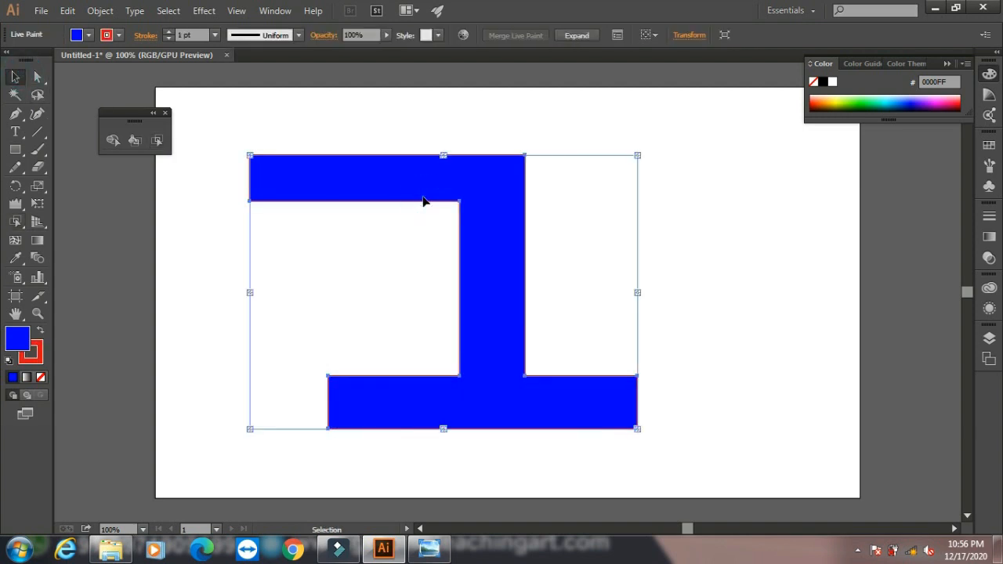
{"action": "key", "text": "Delete"}
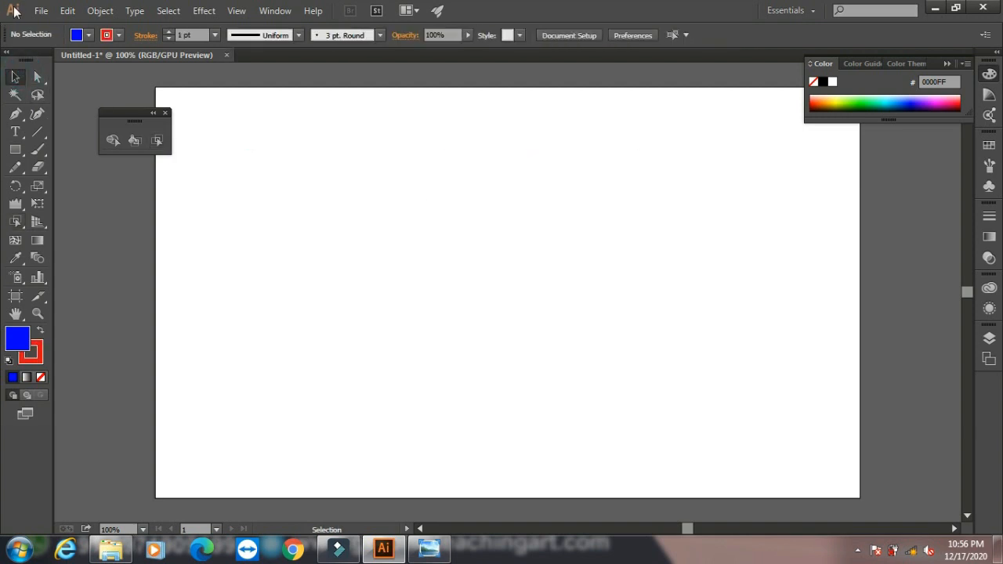
Step: Place the linked 13-130587 elephant image from the desktop's Lalit folder, sizing it to fill most of the artboard's height
{"action": "left_click", "coordinate": [40, 11]}
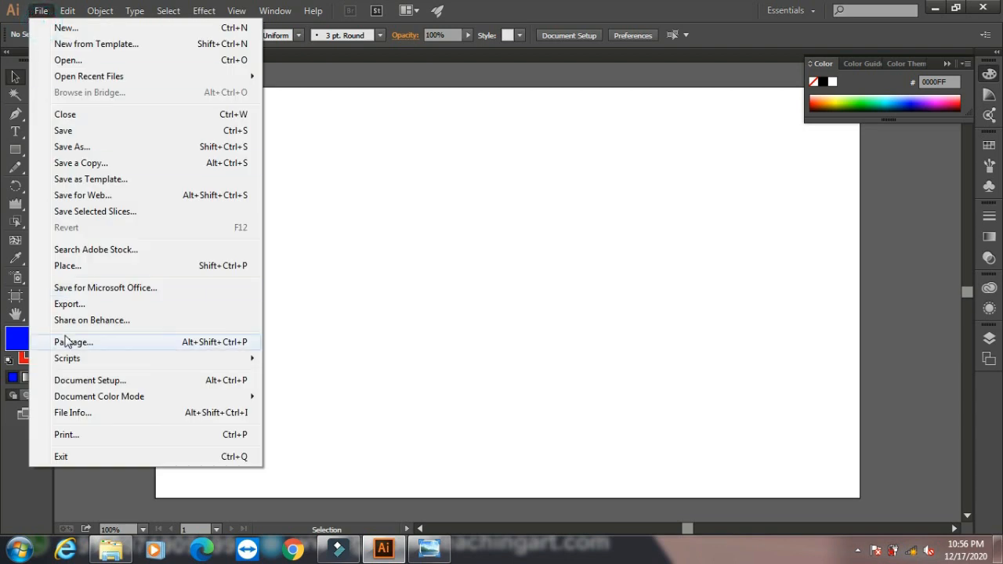
{"action": "left_click", "coordinate": [85, 271]}
{"action": "scroll", "coordinate": [351, 222], "scroll_direction": "down", "scroll_amount": 2}
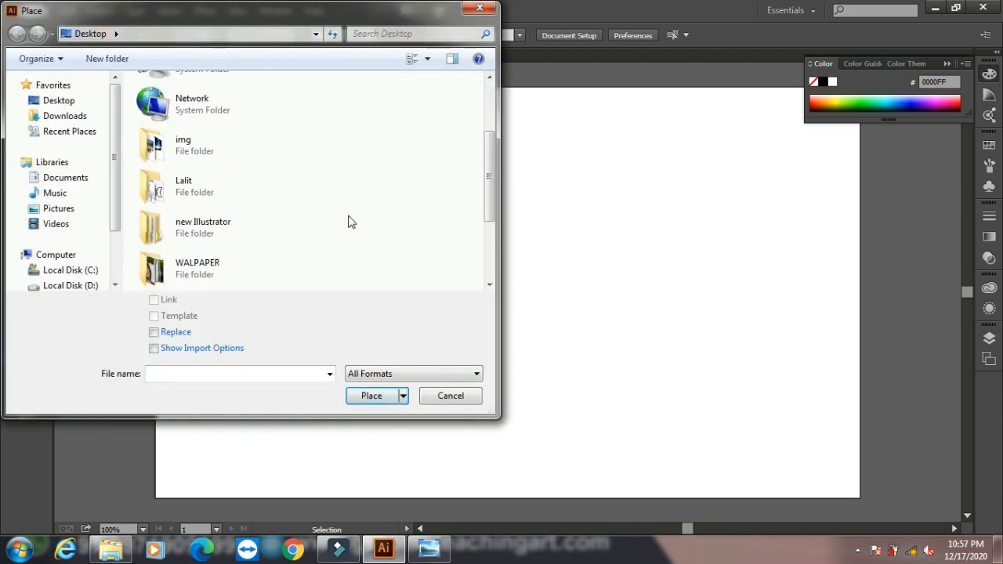
{"action": "double_click", "coordinate": [198, 196]}
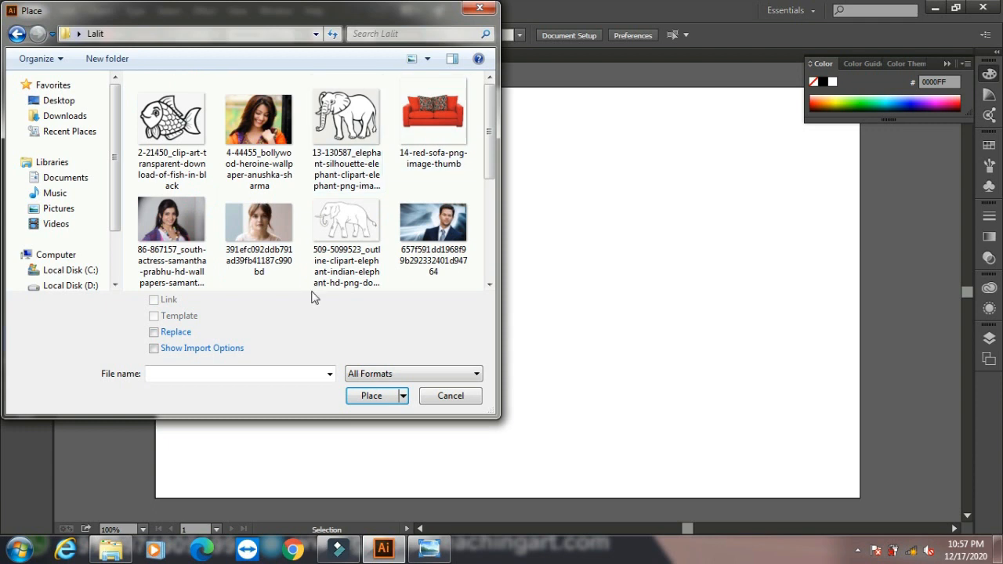
{"action": "left_click", "coordinate": [349, 126]}
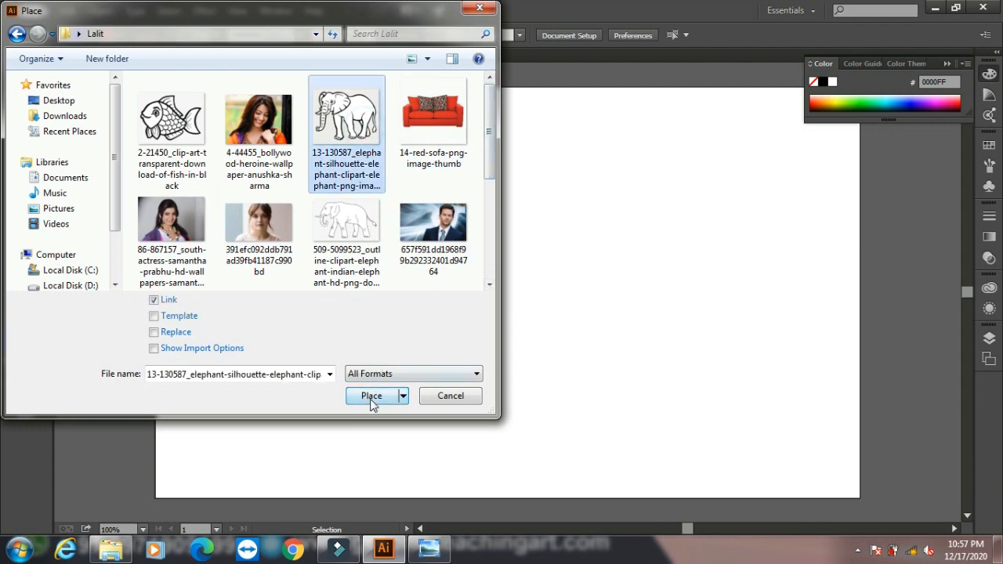
{"action": "left_click", "coordinate": [371, 396]}
{"action": "left_click_drag", "start_coordinate": [283, 138], "coordinate": [728, 470]}
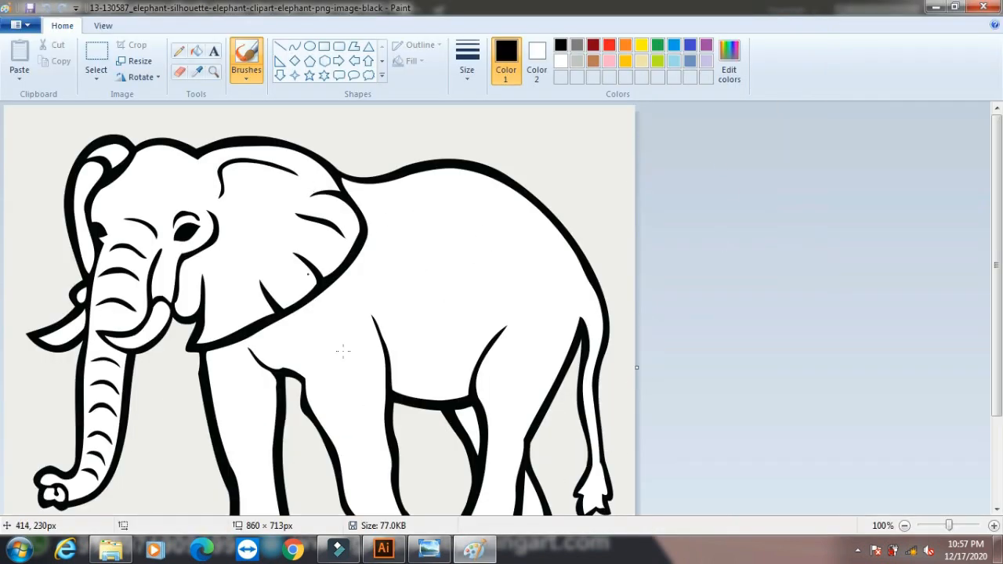
Step: Close the image in Paint to return to Illustrator, trace the placed elephant with the default preset and expand the tracing into paths
{"action": "left_click", "coordinate": [984, 8]}
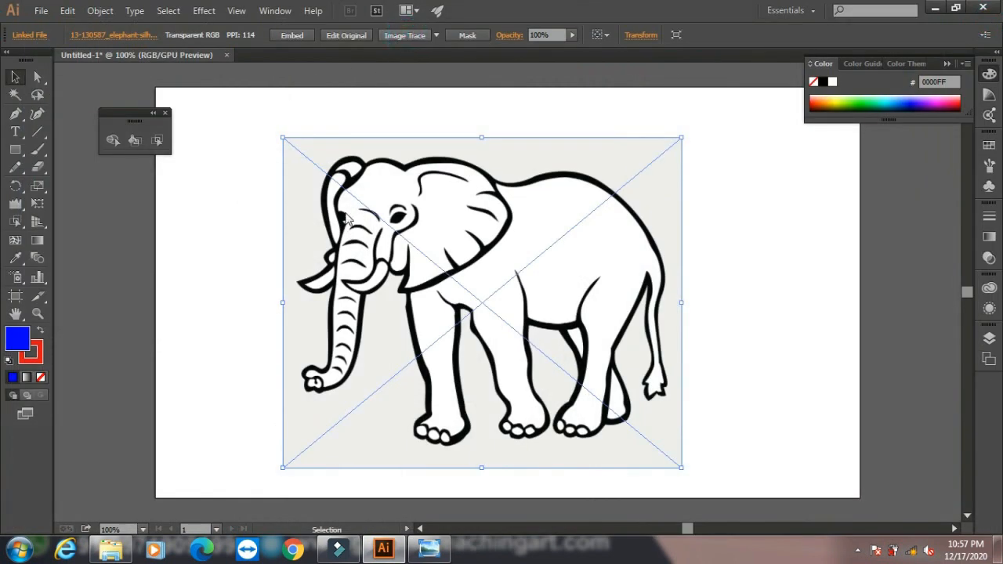
{"action": "left_click", "coordinate": [404, 35]}
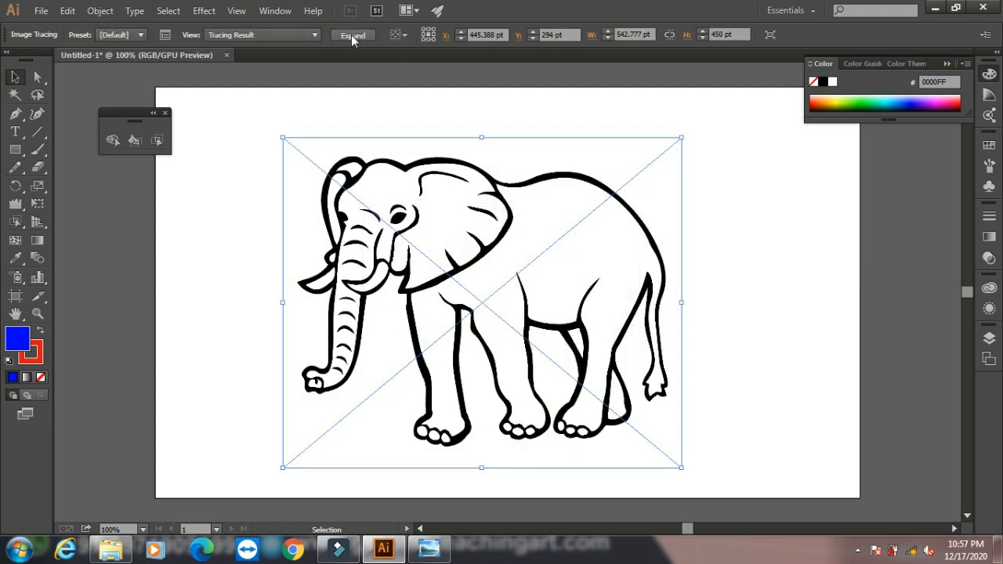
{"action": "left_click", "coordinate": [352, 36]}
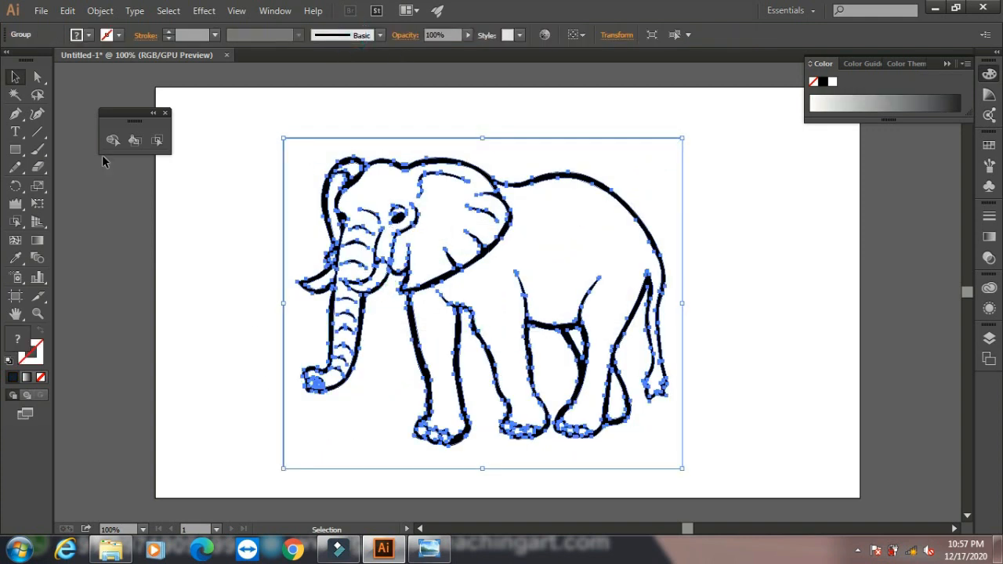
Step: Use the Live Paint Bucket to fill the elephant's body with blue (0000FF) and its head and trunk with dark red (C1272D)
{"action": "left_click", "coordinate": [112, 141]}
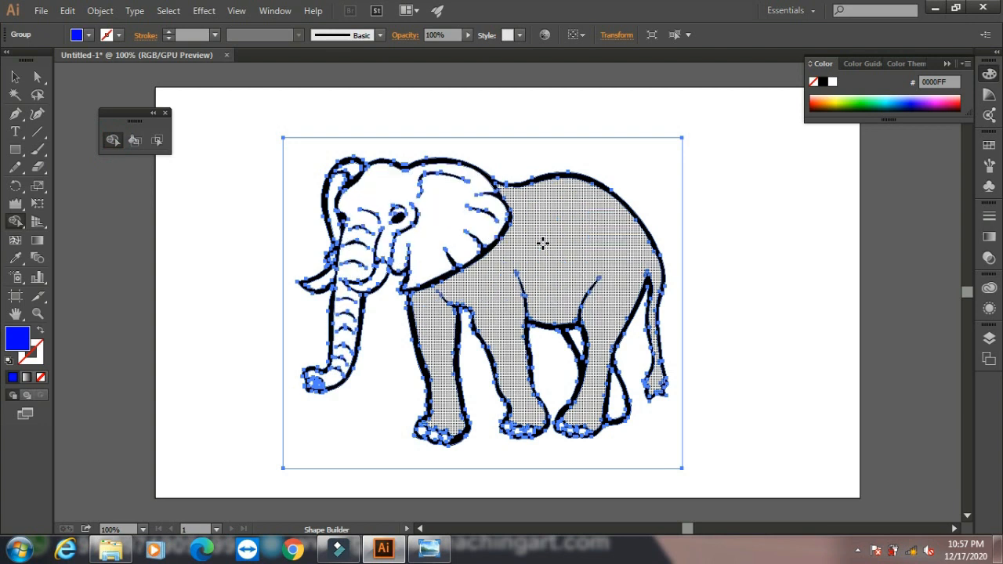
{"action": "left_click", "coordinate": [133, 141]}
{"action": "left_click", "coordinate": [553, 235]}
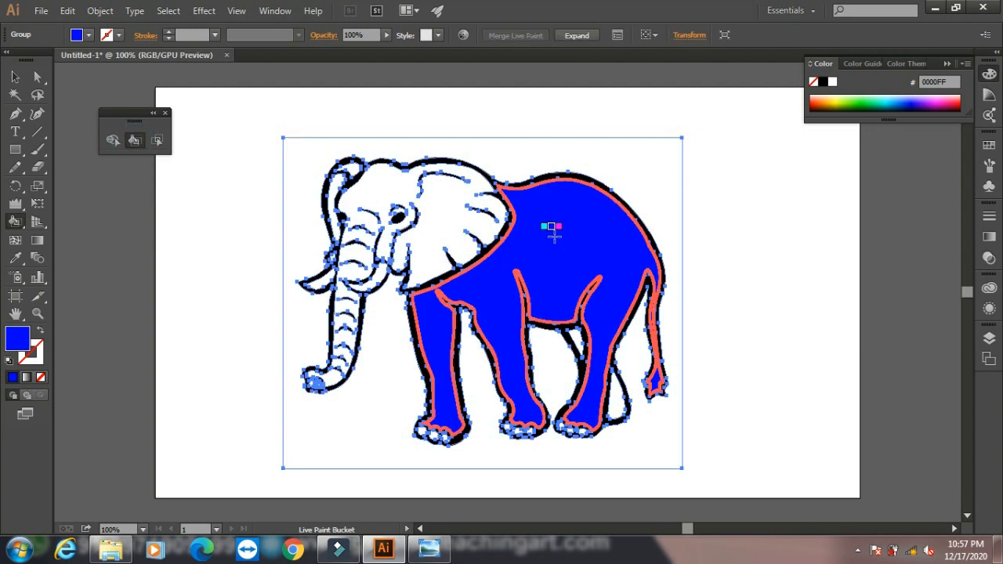
{"action": "left_click", "coordinate": [89, 35]}
{"action": "left_click", "coordinate": [108, 66]}
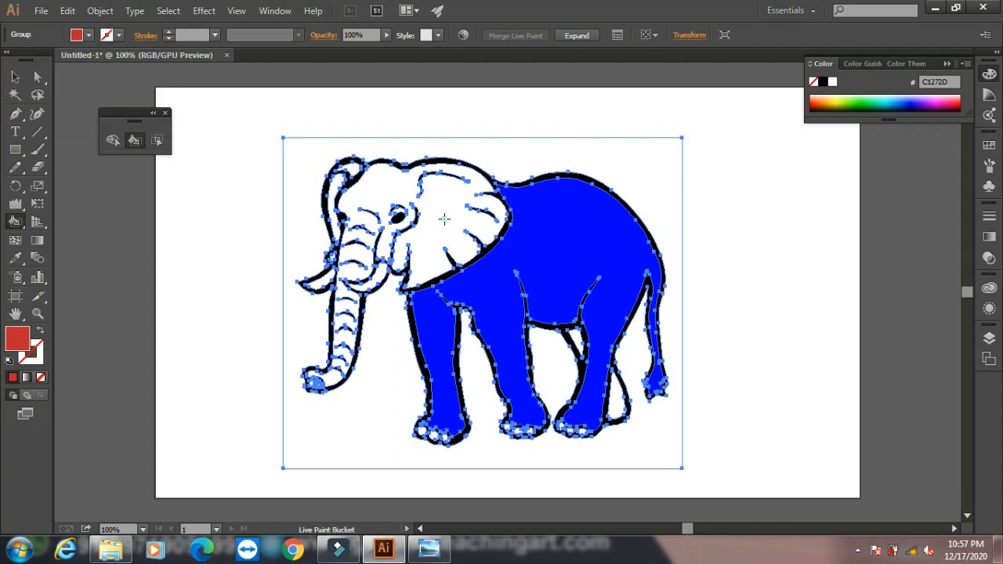
{"action": "left_click", "coordinate": [443, 218]}
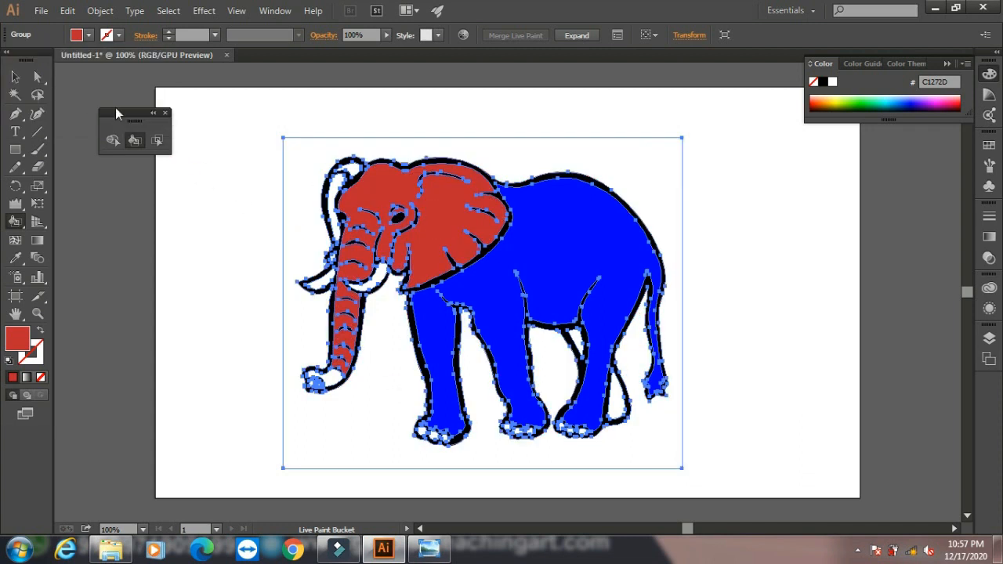
Step: Select the elephant's blue body with Live Paint Selection and change its fill to the blue swirl pattern swatch
{"action": "left_click", "coordinate": [156, 141]}
{"action": "left_click", "coordinate": [547, 261]}
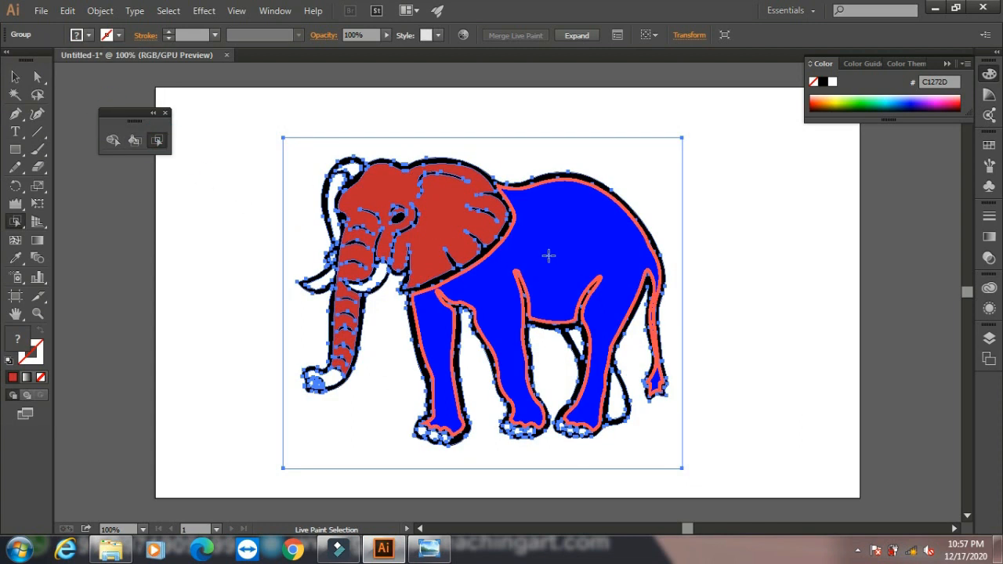
{"action": "left_click", "coordinate": [549, 256]}
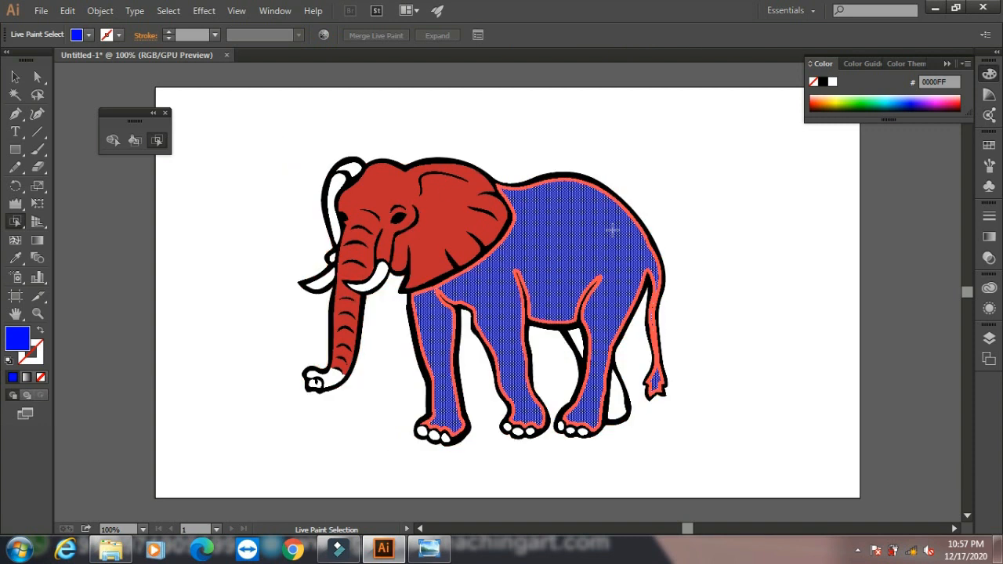
{"action": "left_click", "coordinate": [15, 221]}
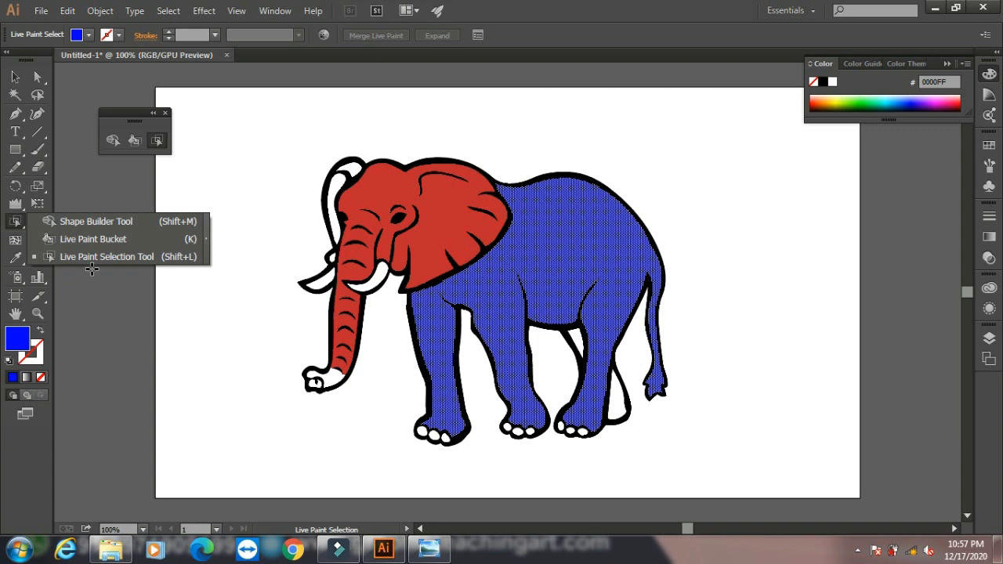
{"action": "left_click", "coordinate": [90, 35]}
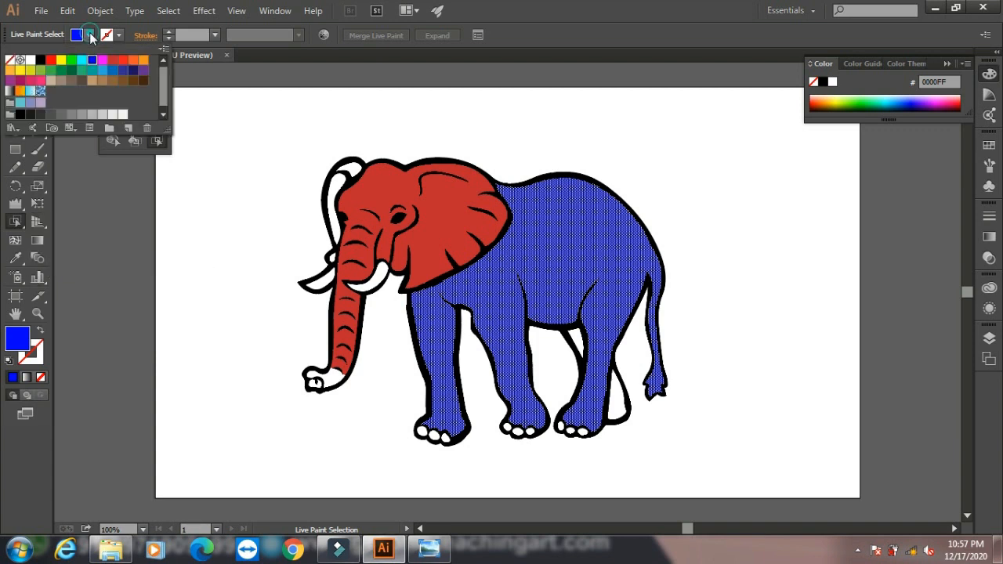
{"action": "left_click", "coordinate": [40, 92]}
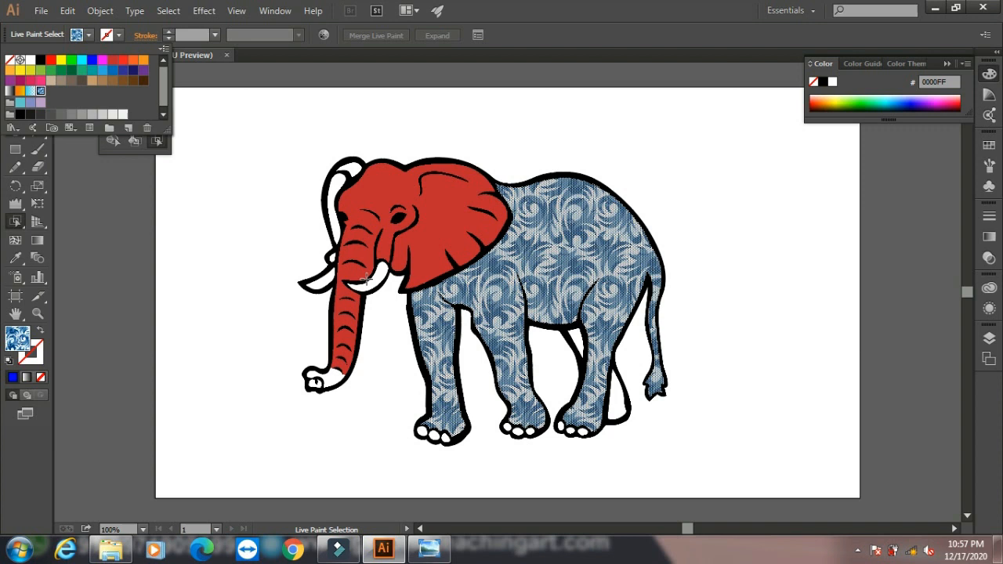
{"action": "left_click", "coordinate": [38, 93]}
{"action": "left_click", "coordinate": [15, 77]}
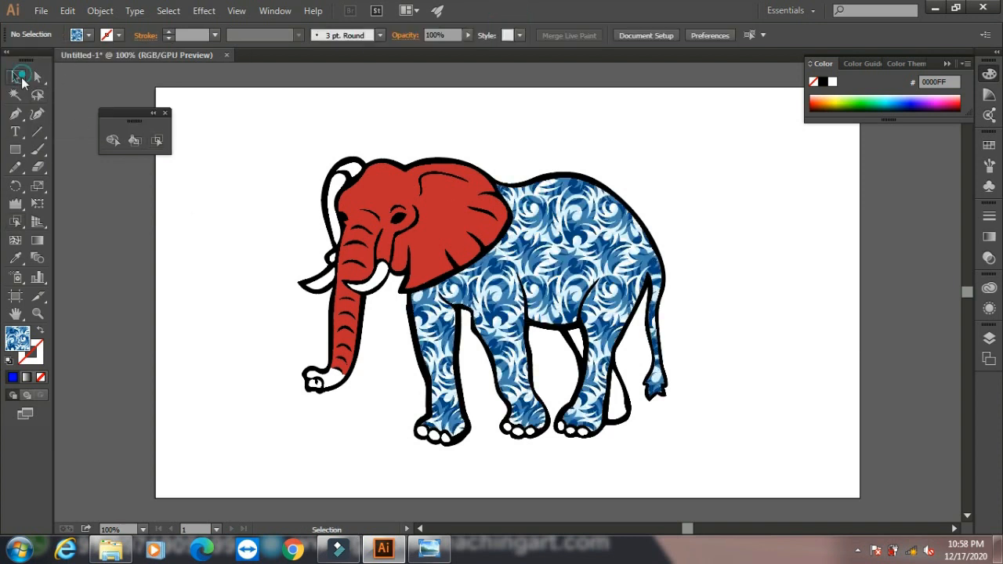
Step: Leave the coloured elephant unselected and minimize the Illustrator window to show the desktop
{"action": "left_click", "coordinate": [89, 35]}
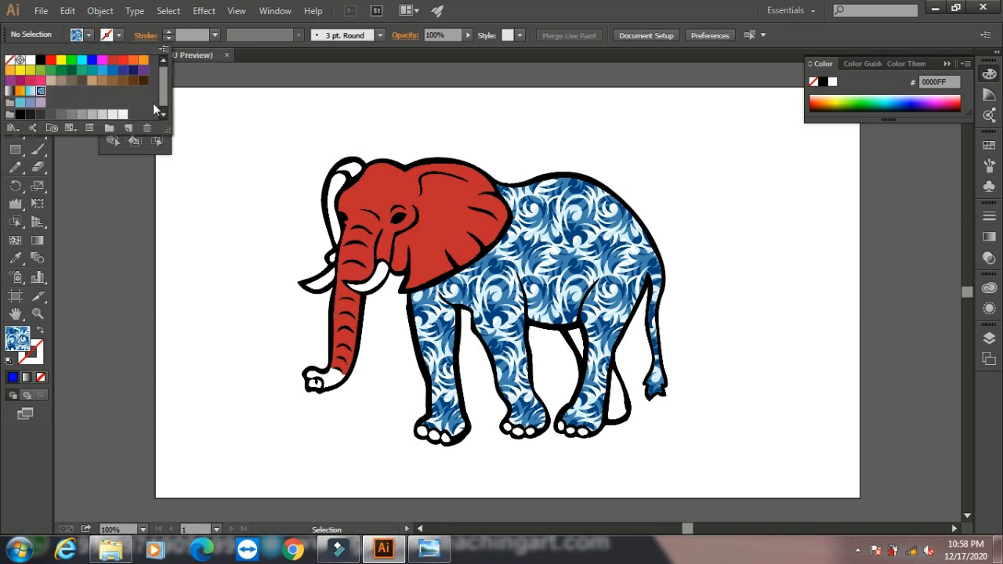
{"action": "left_click", "coordinate": [631, 22]}
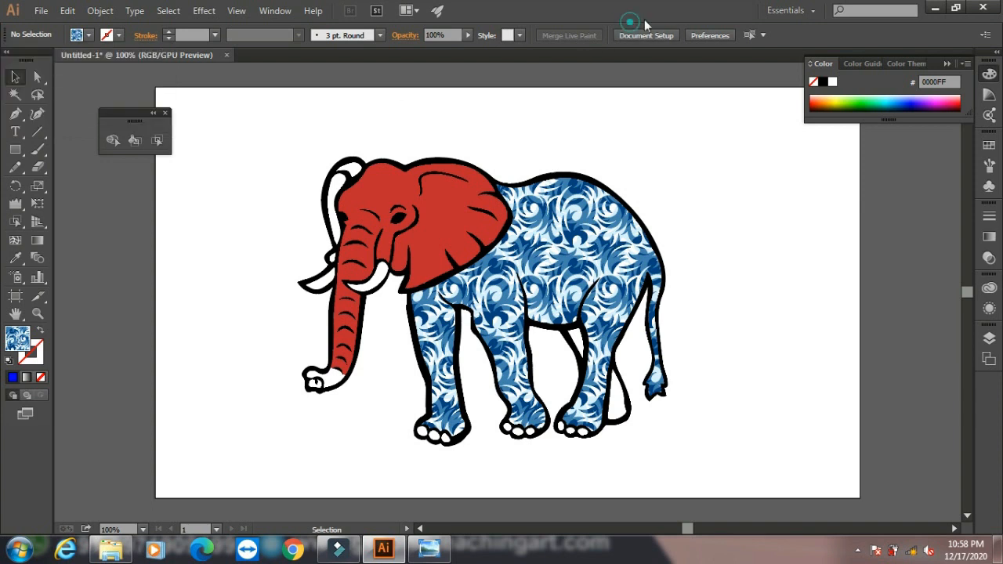
{"action": "left_click", "coordinate": [933, 8]}
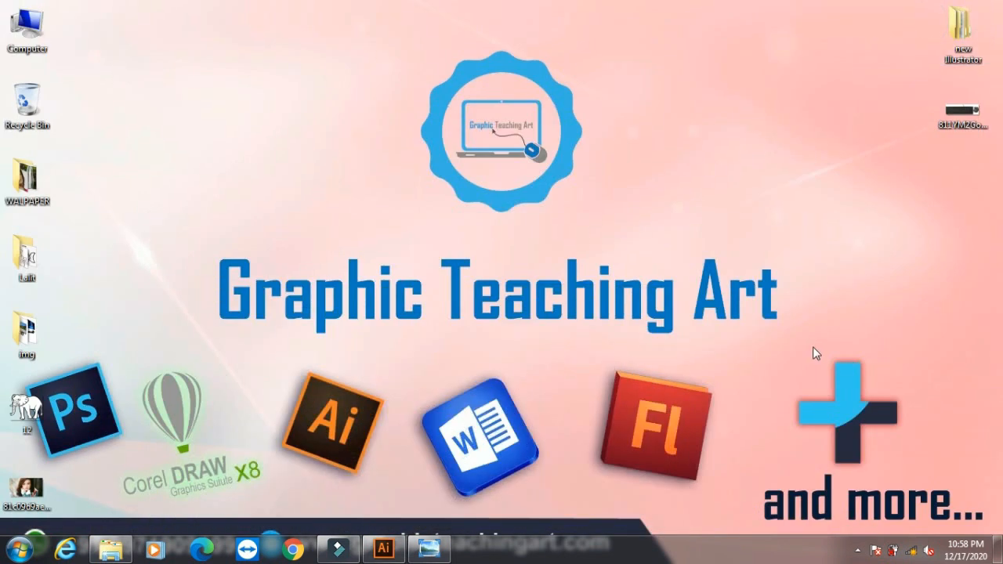